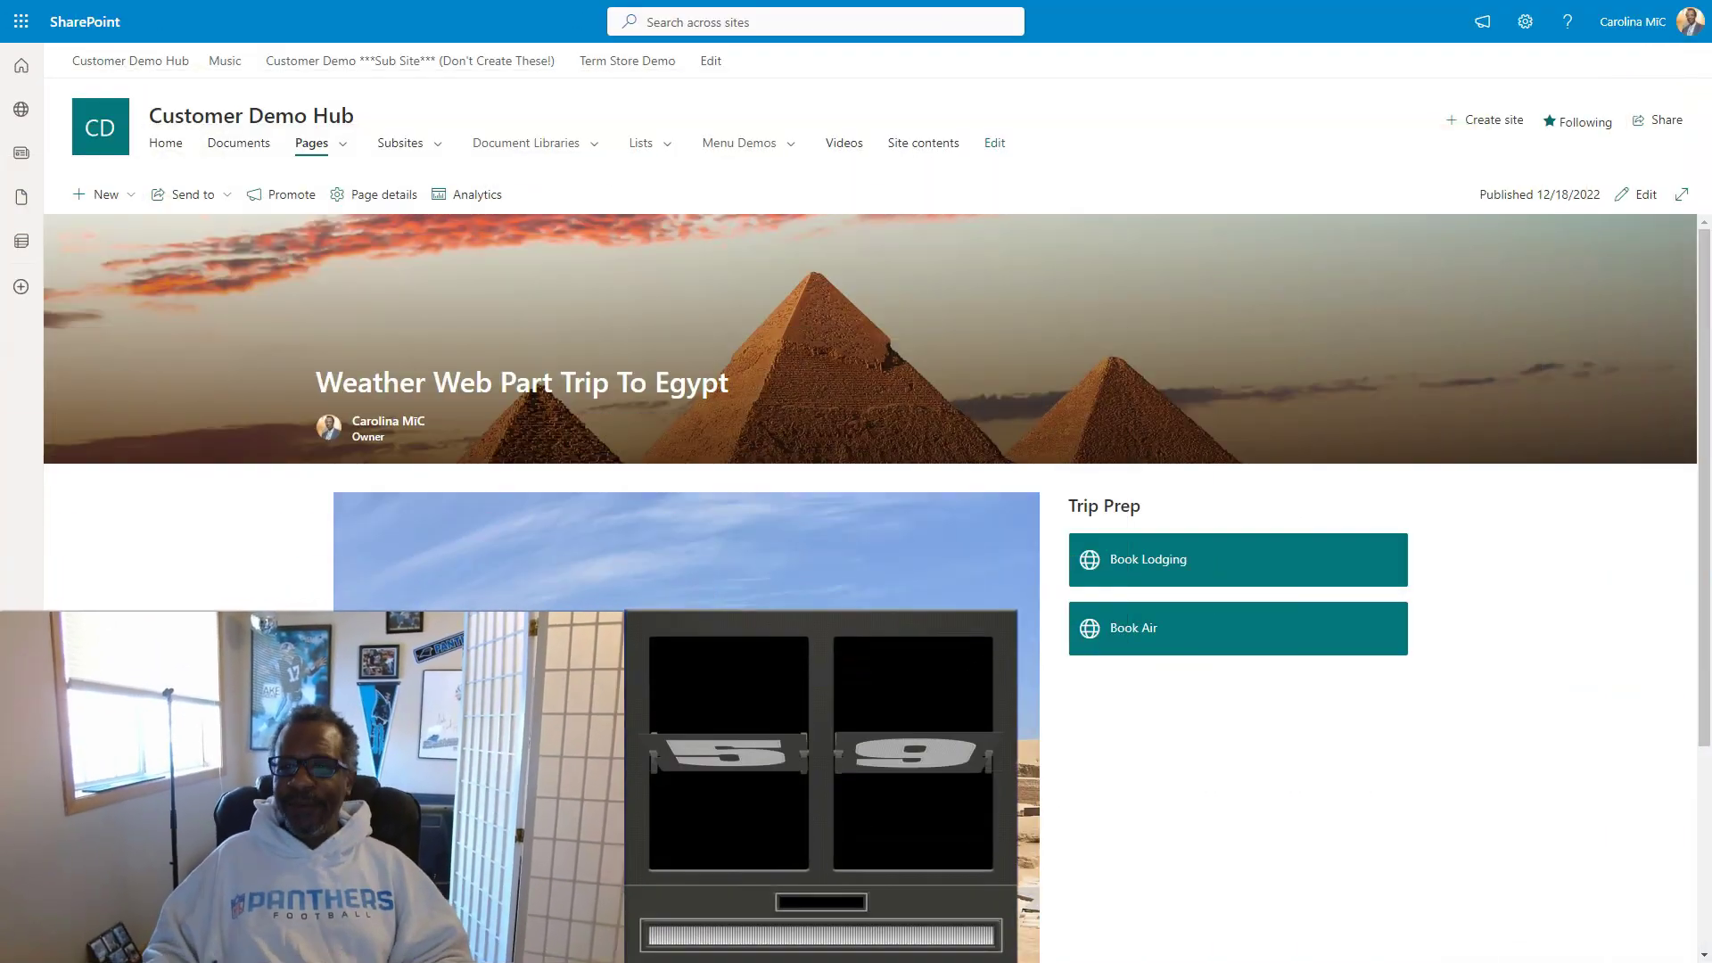
Step: In edit mode, insert a Weather web part above the Trip Prep links
click(1646, 195)
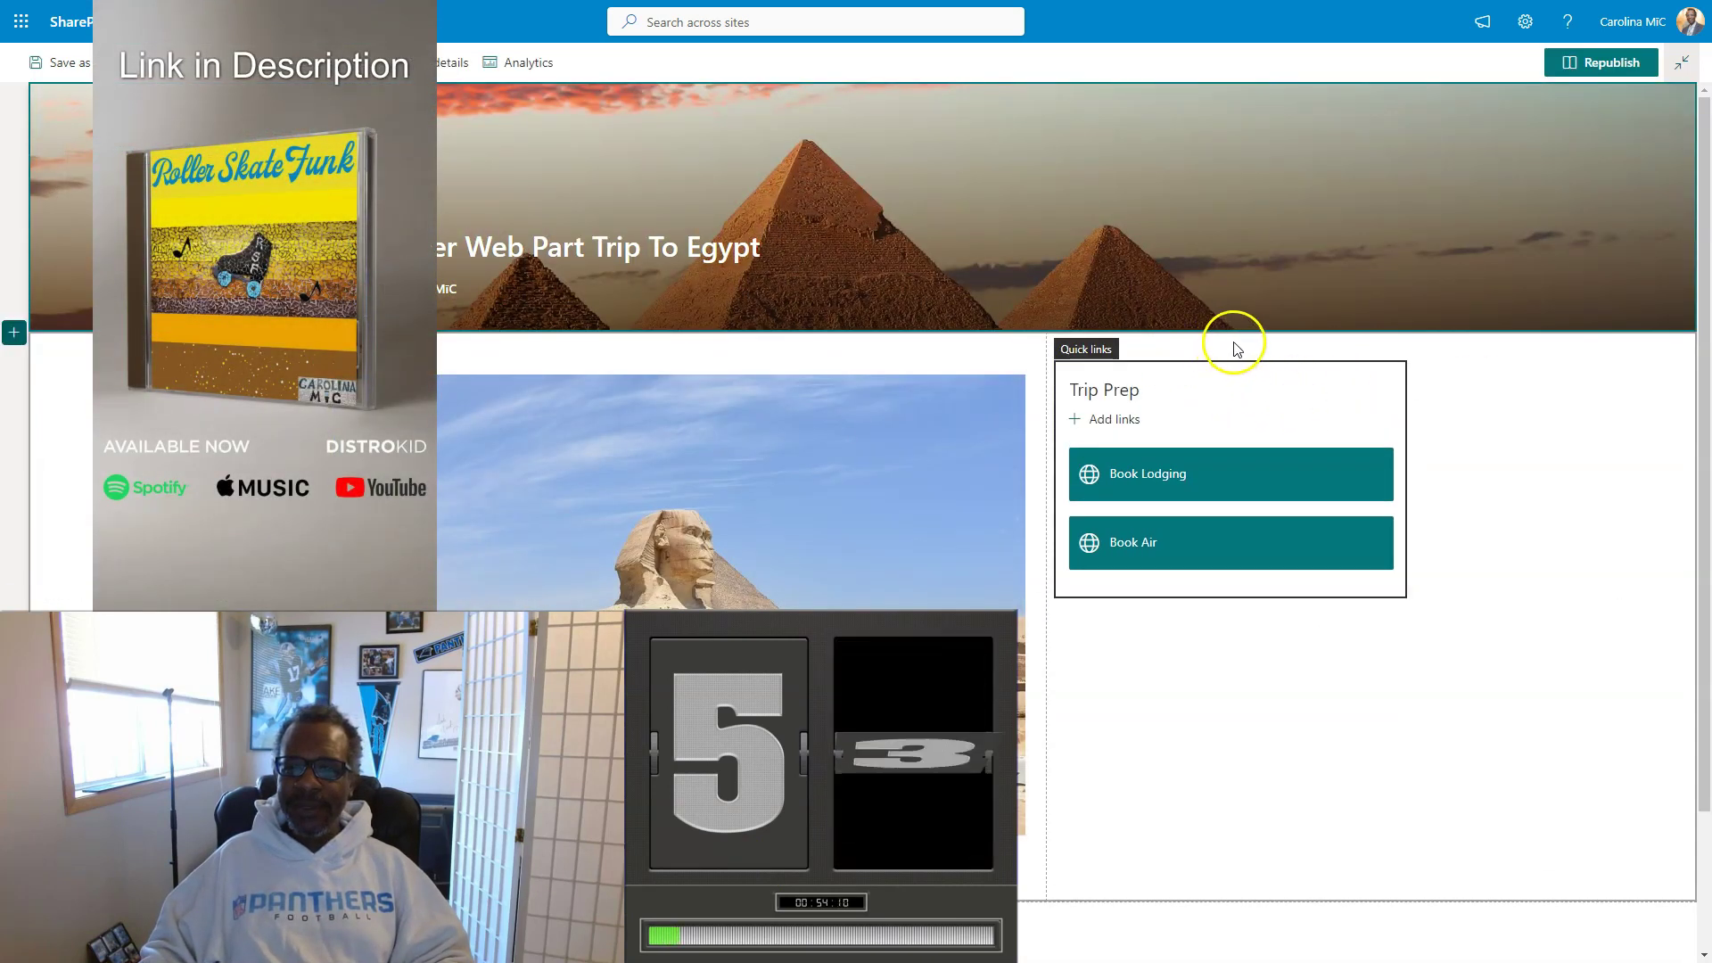
click(1223, 366)
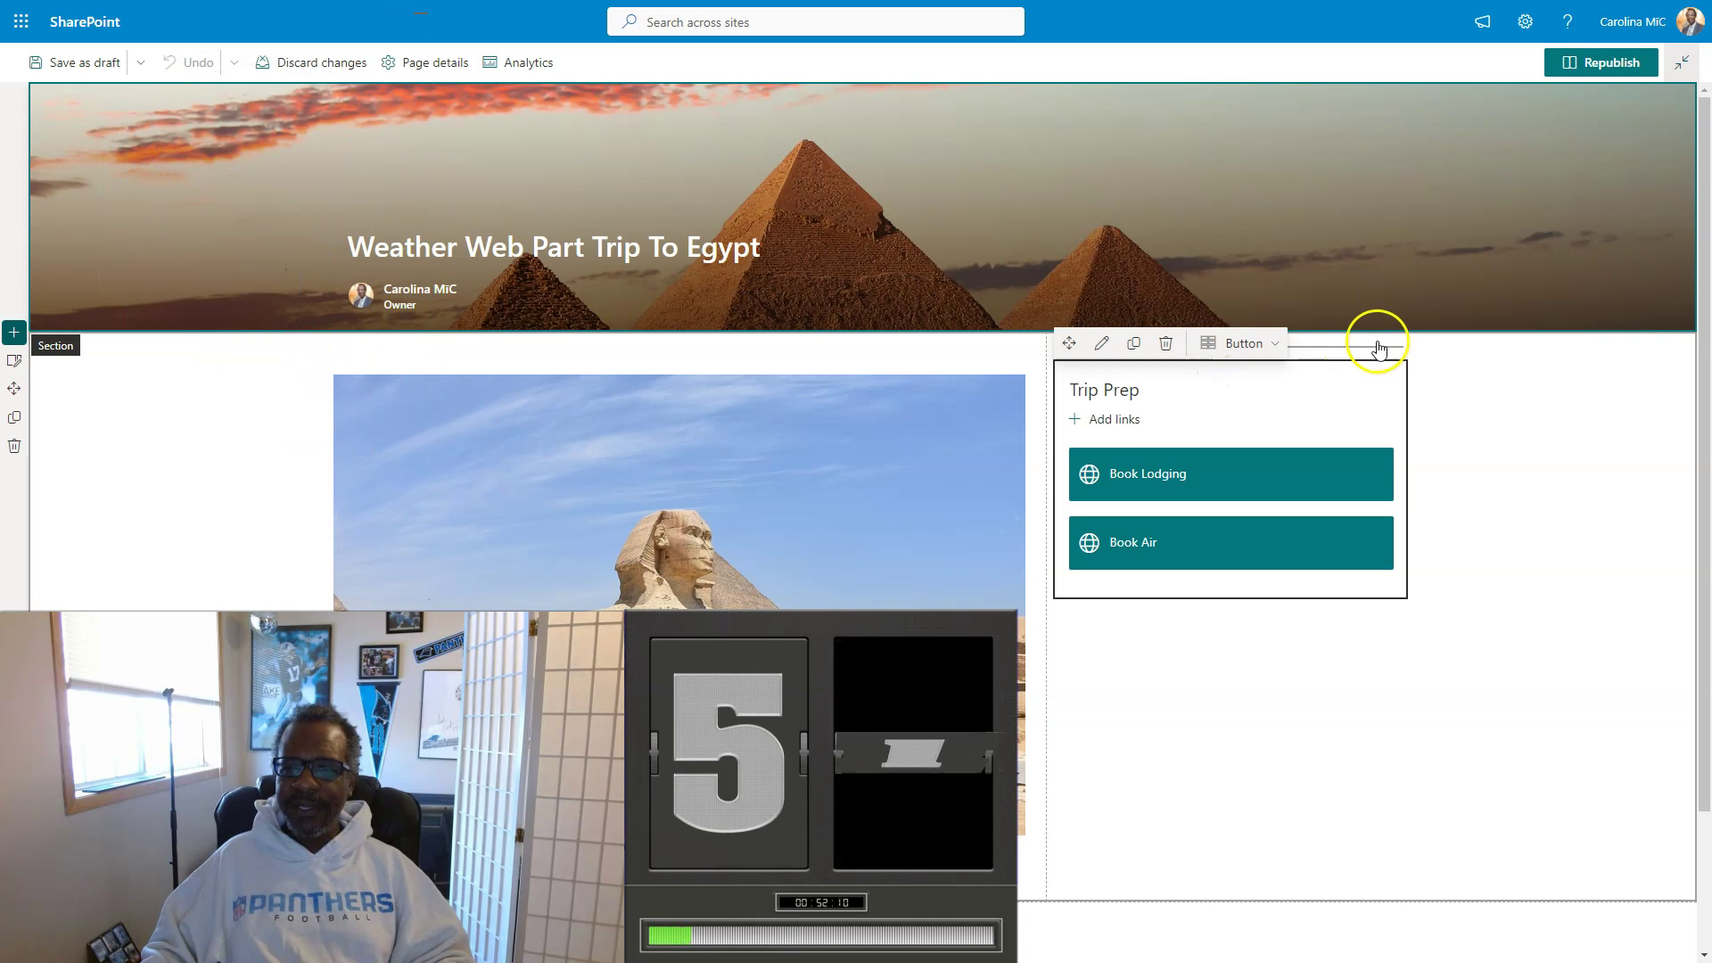
click(1209, 774)
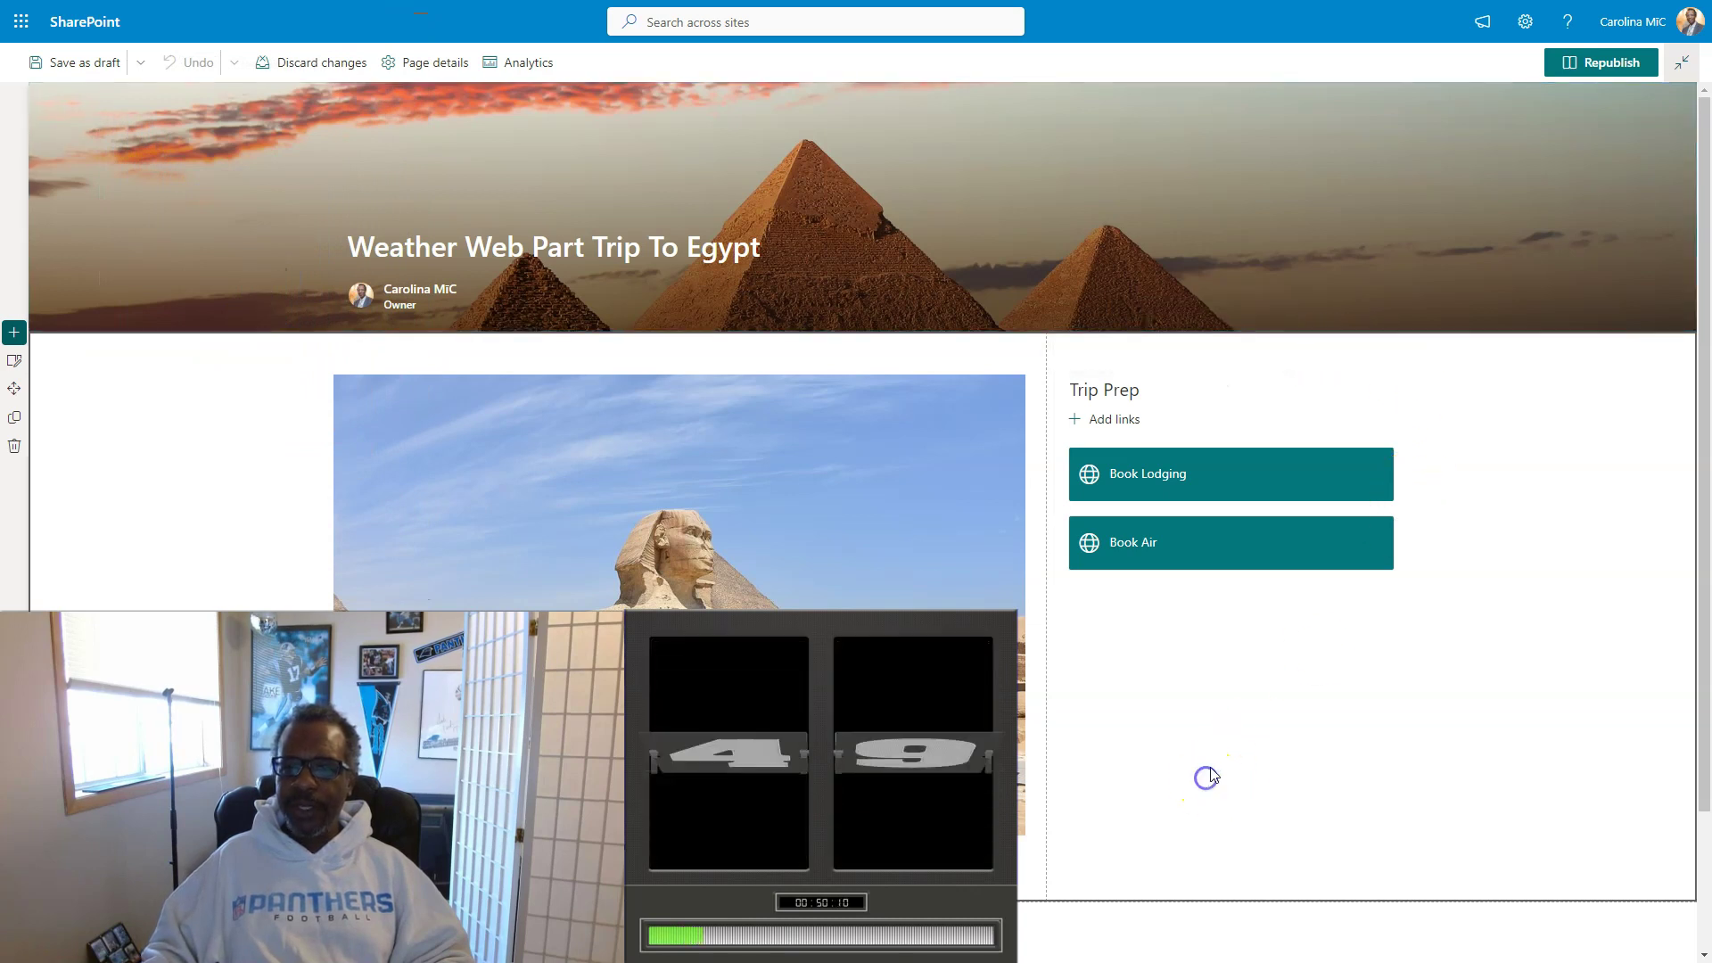
click(1235, 354)
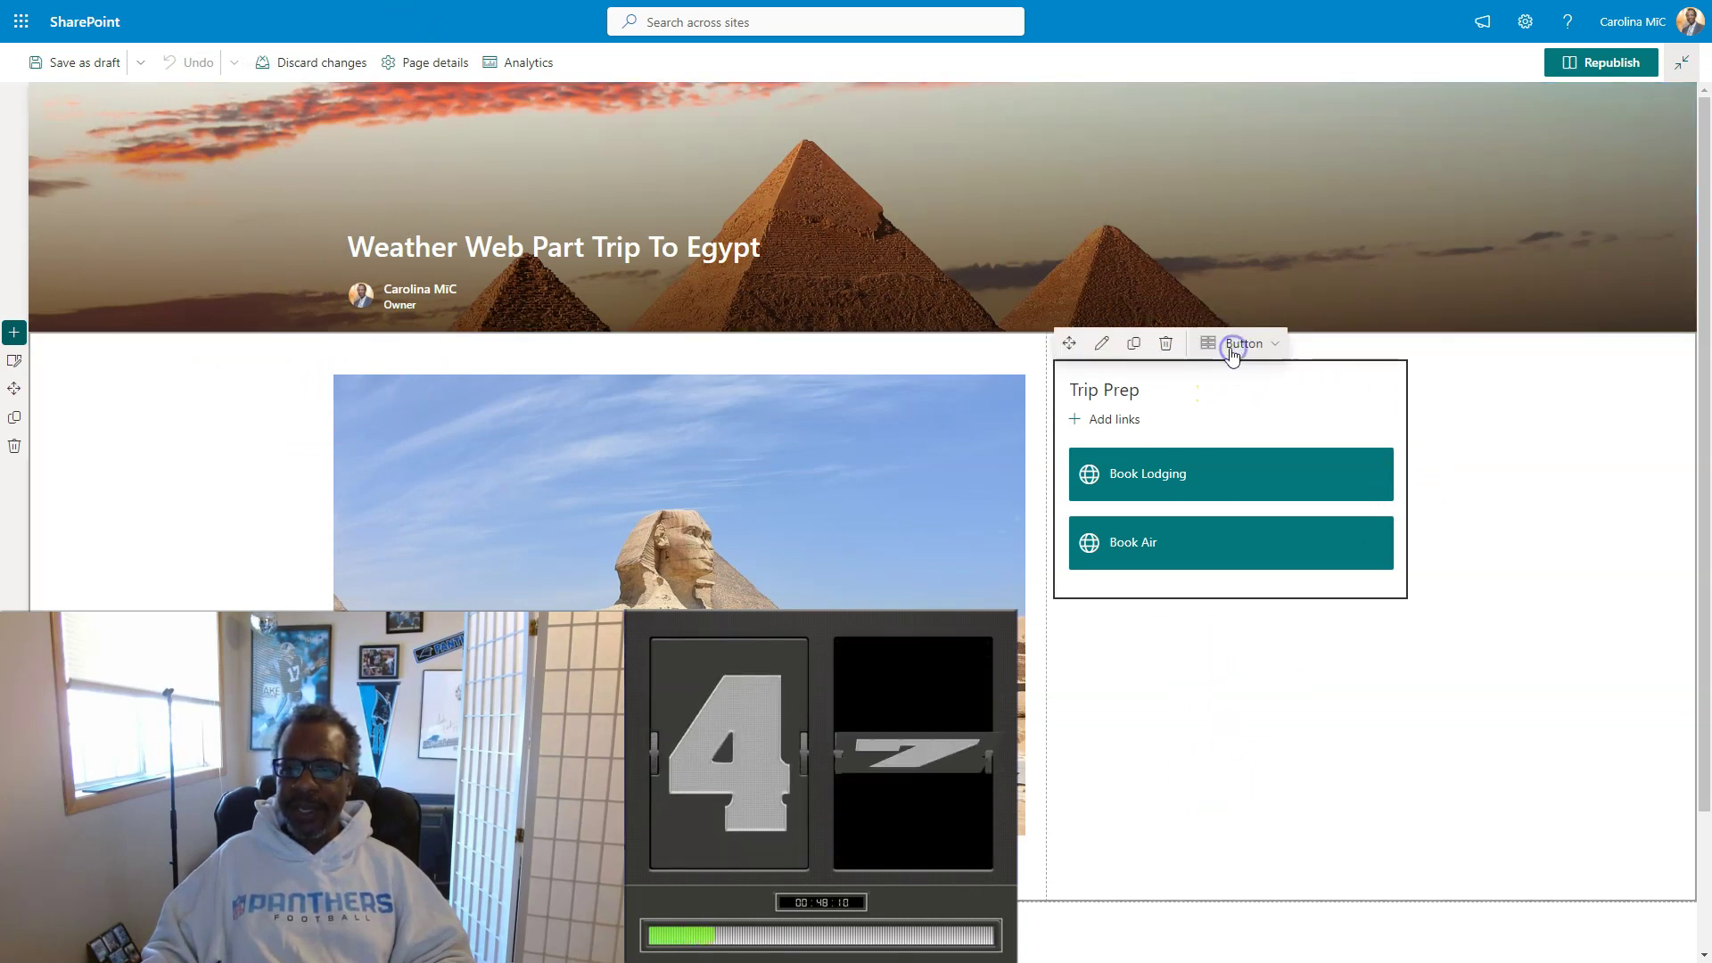
click(1312, 346)
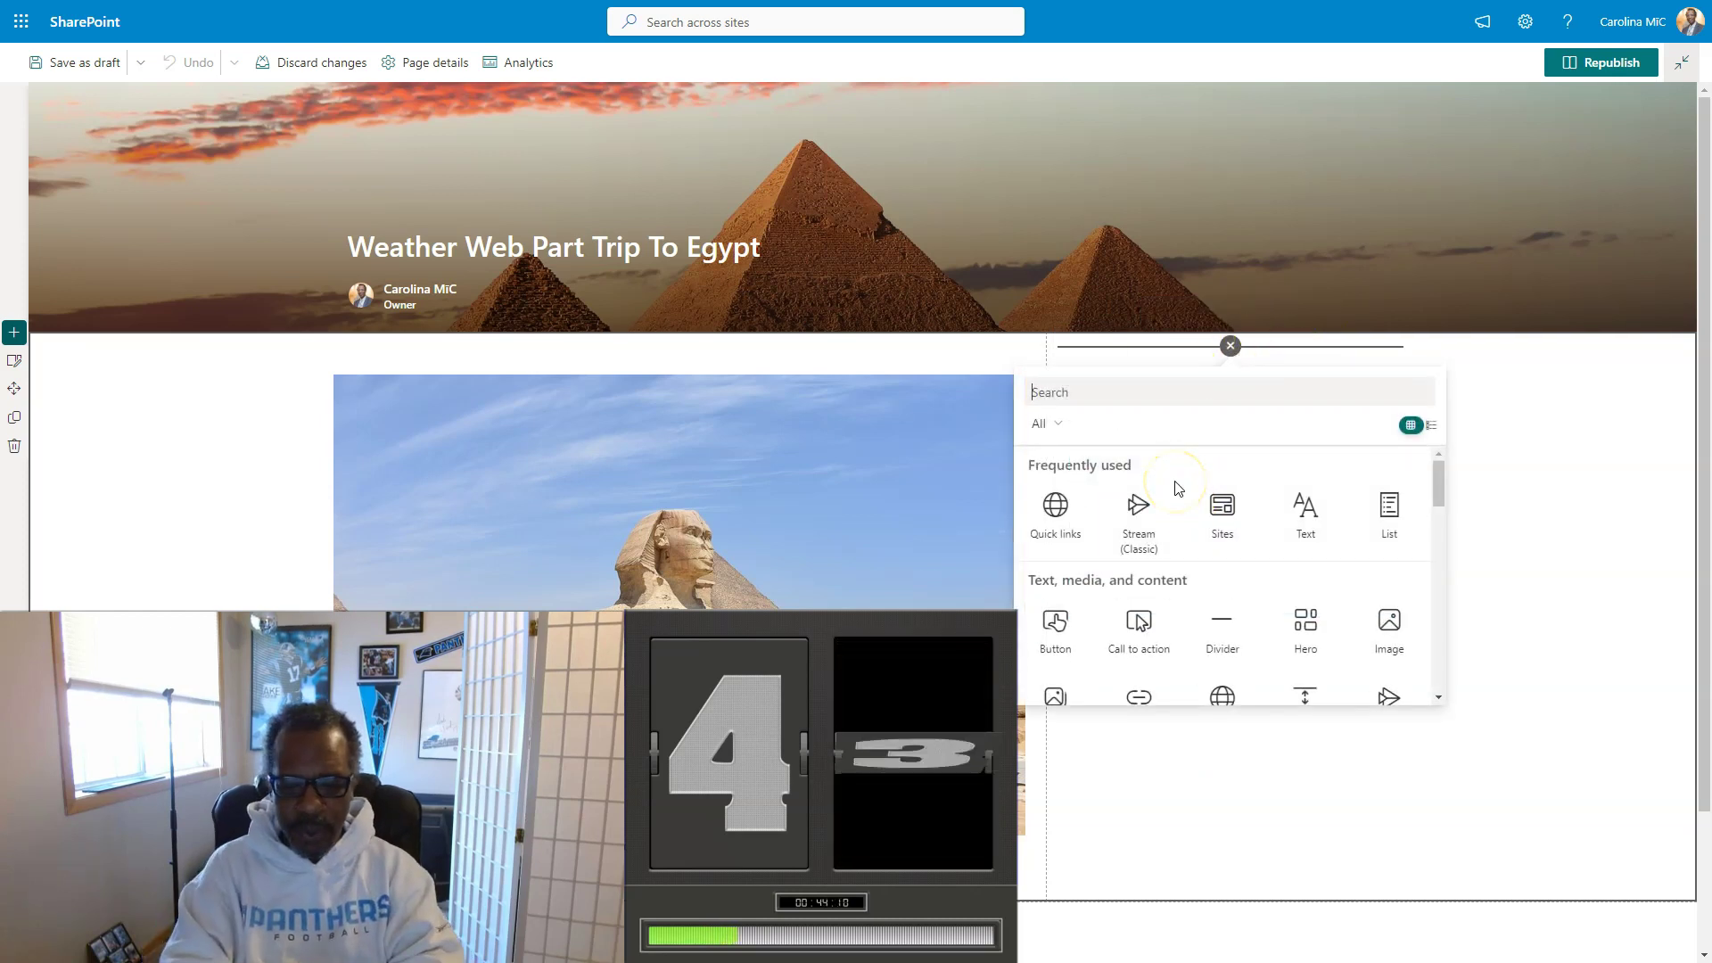
text(weat)
click(1088, 501)
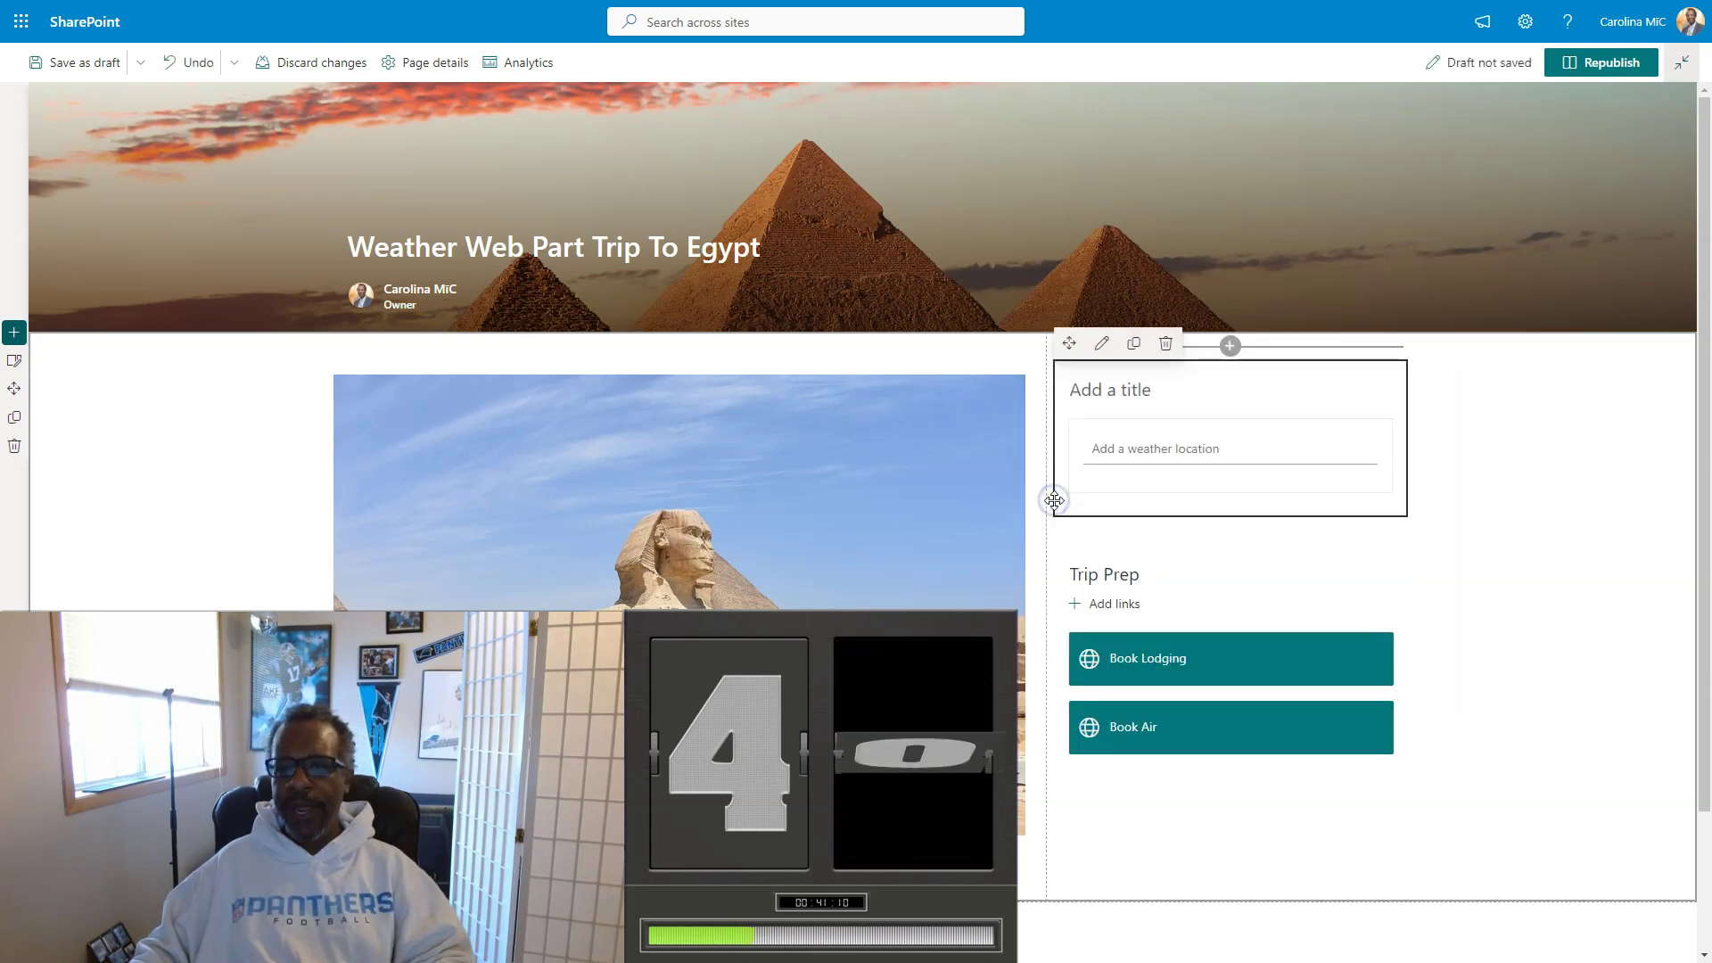
Step: Set the weather location to Cairo, Egypt and republish the page
click(1119, 453)
text(Cairo)
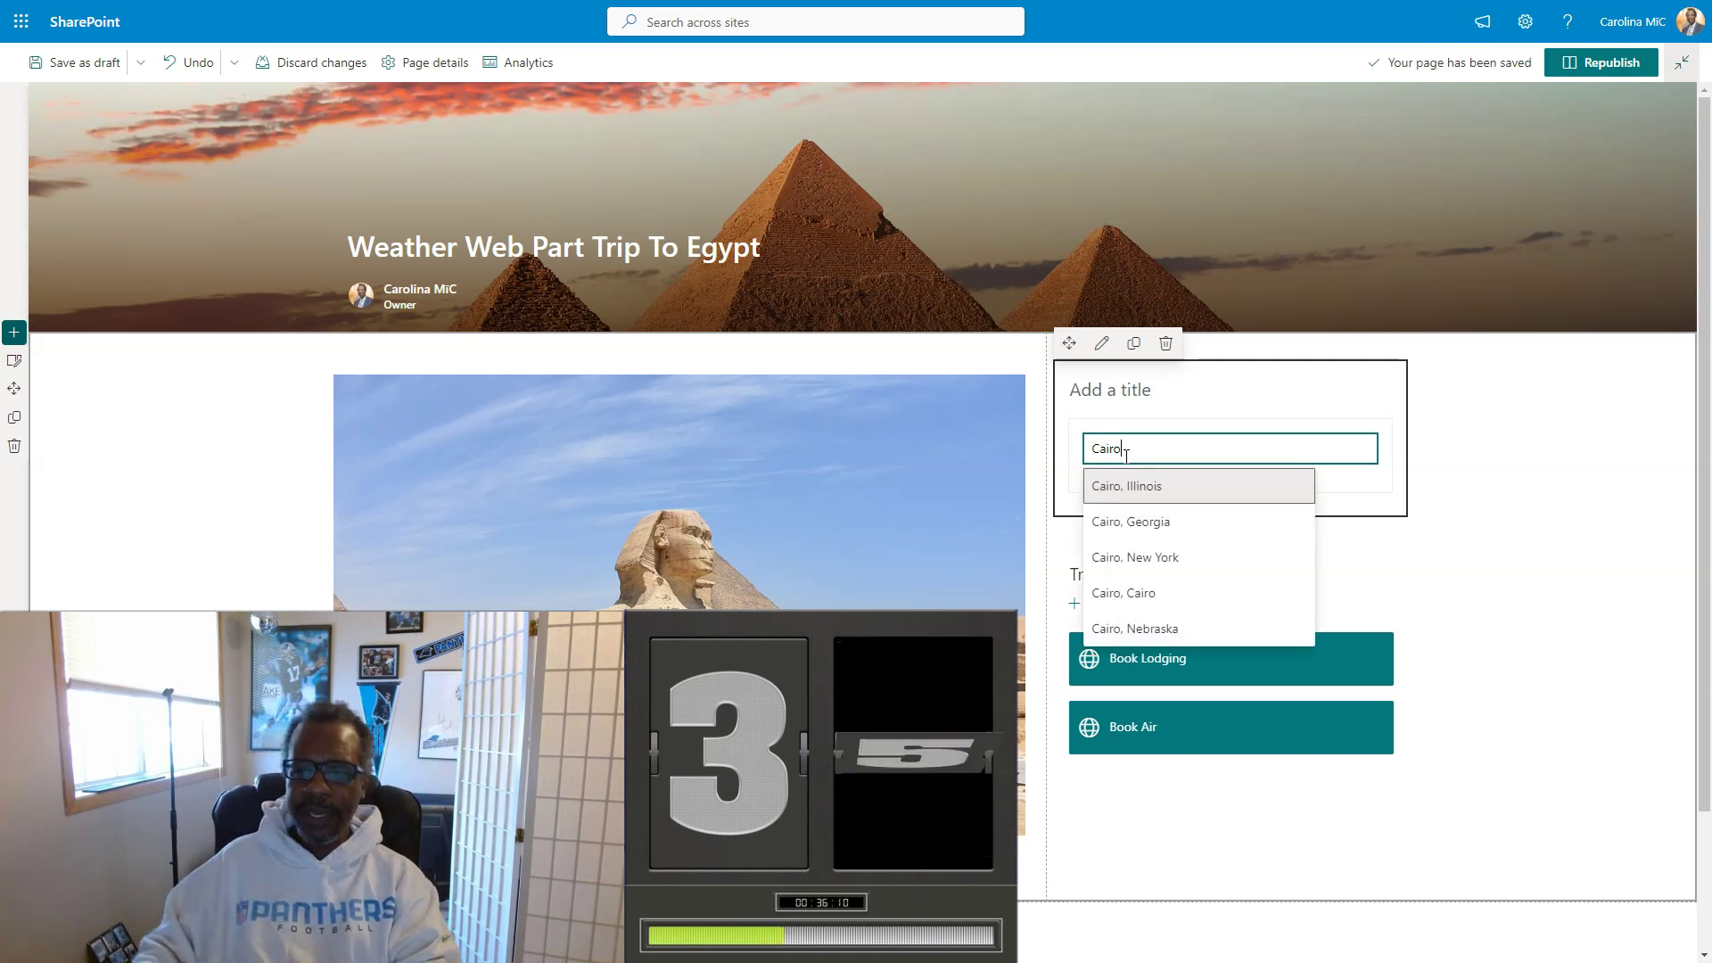
click(1161, 599)
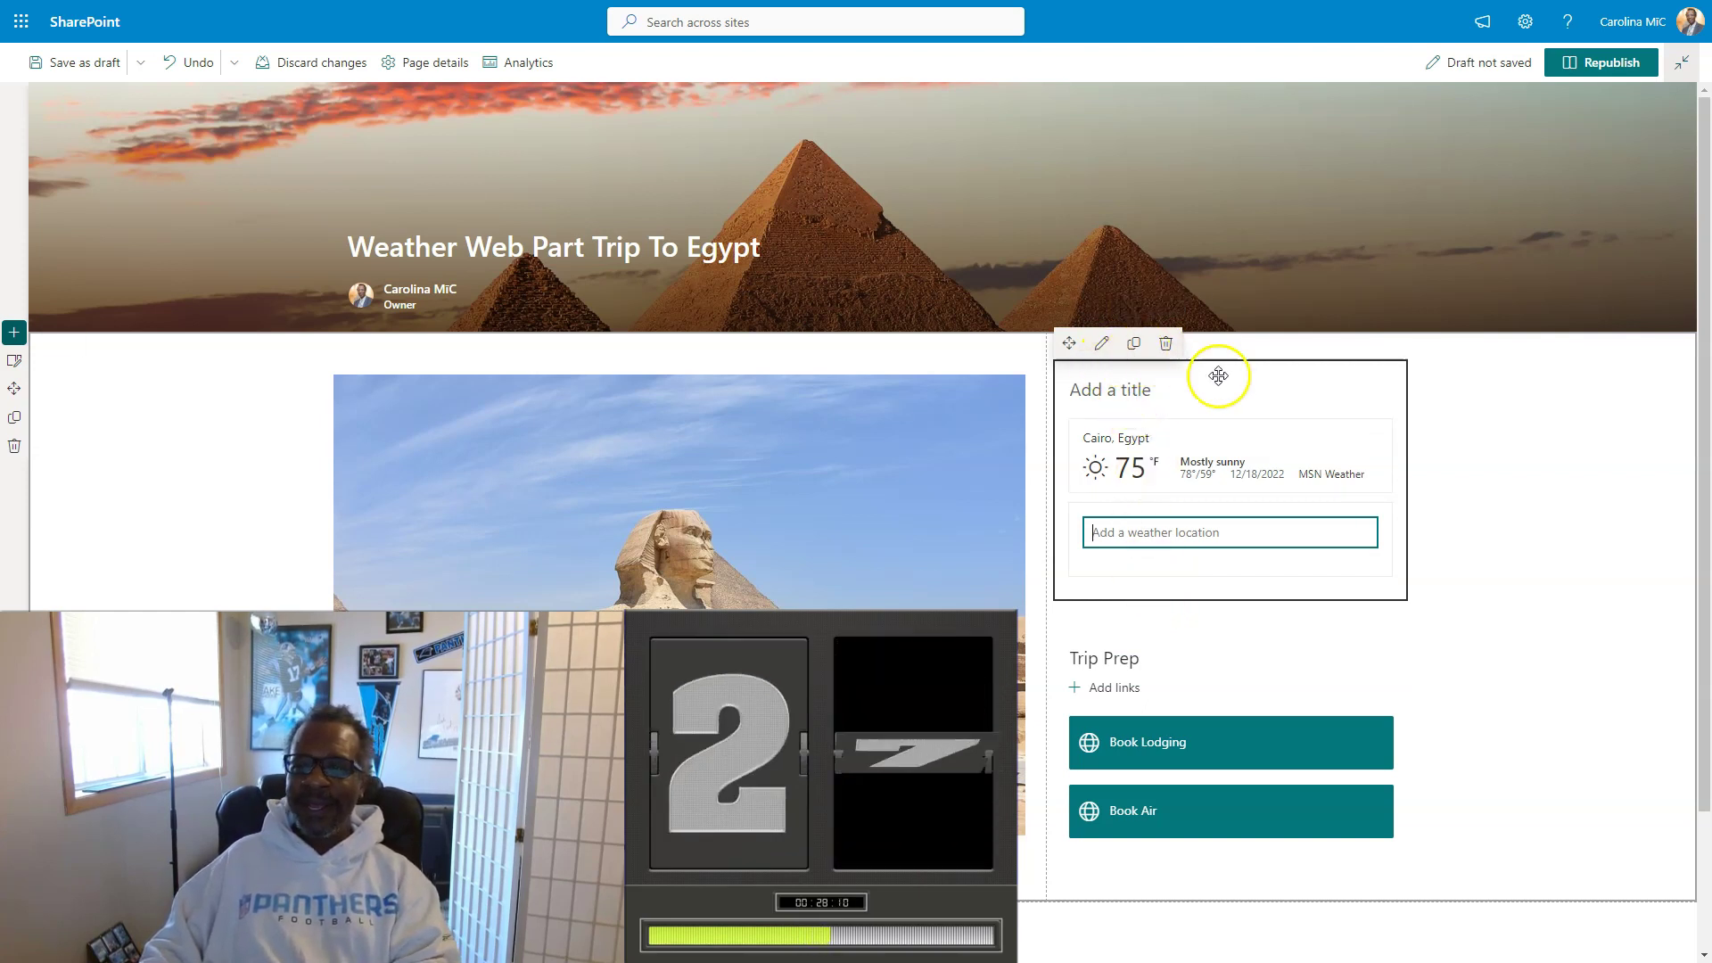
click(1478, 573)
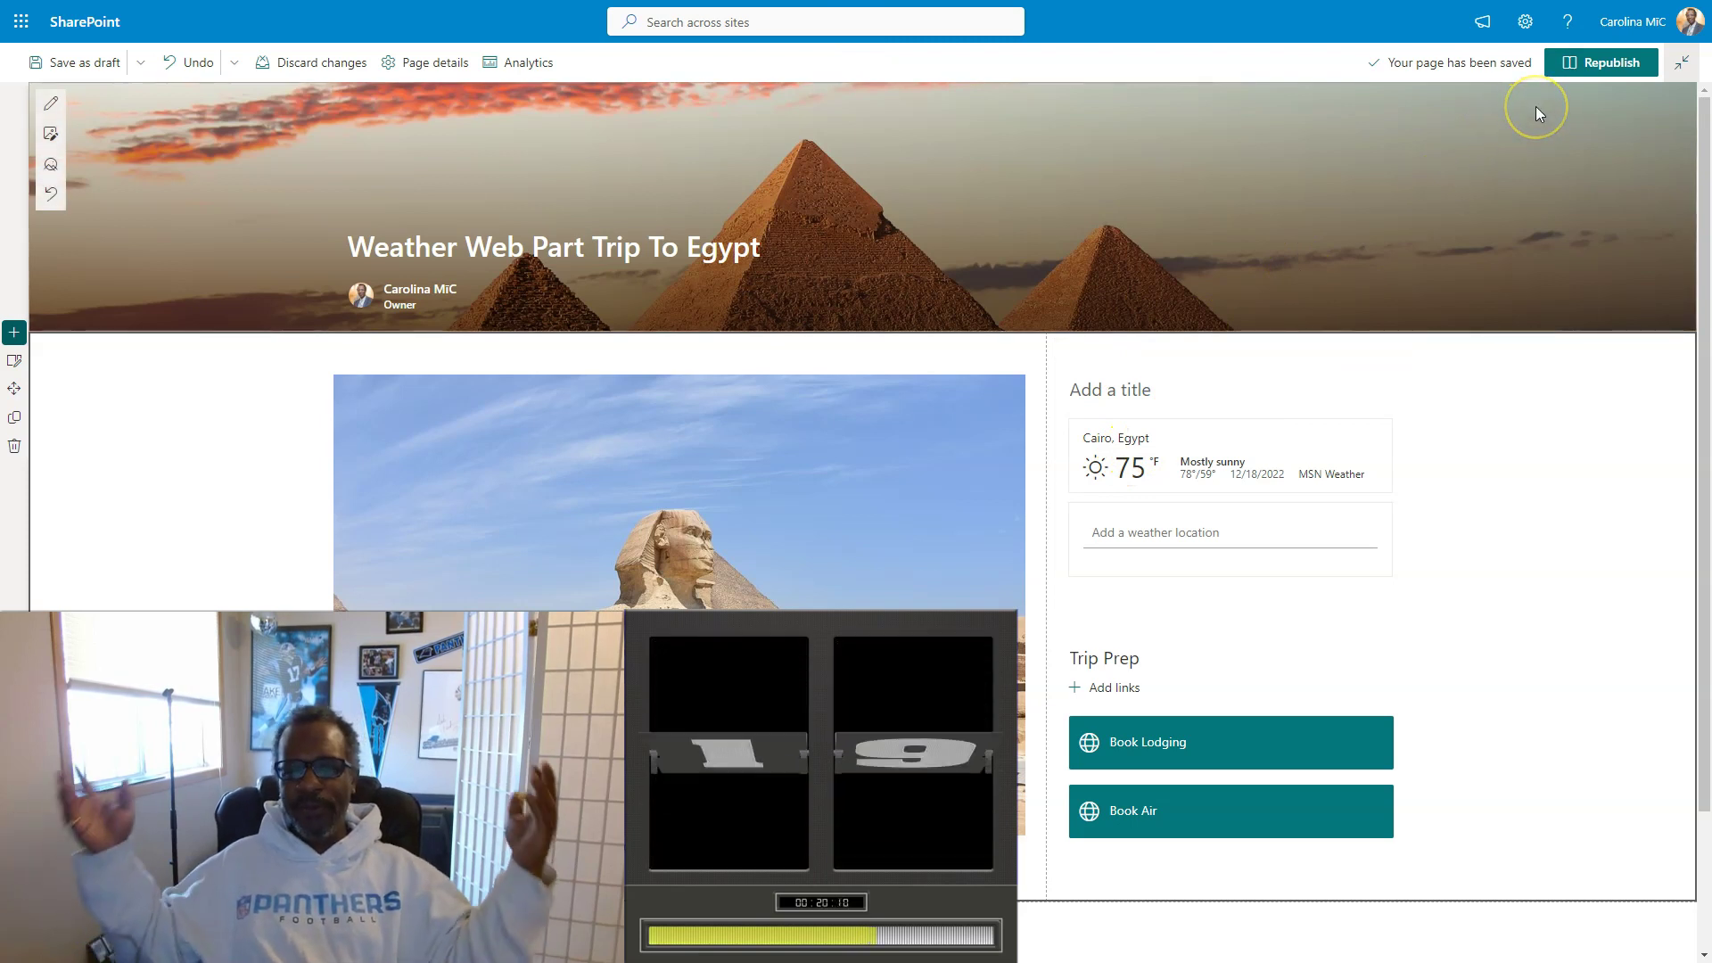
click(1600, 63)
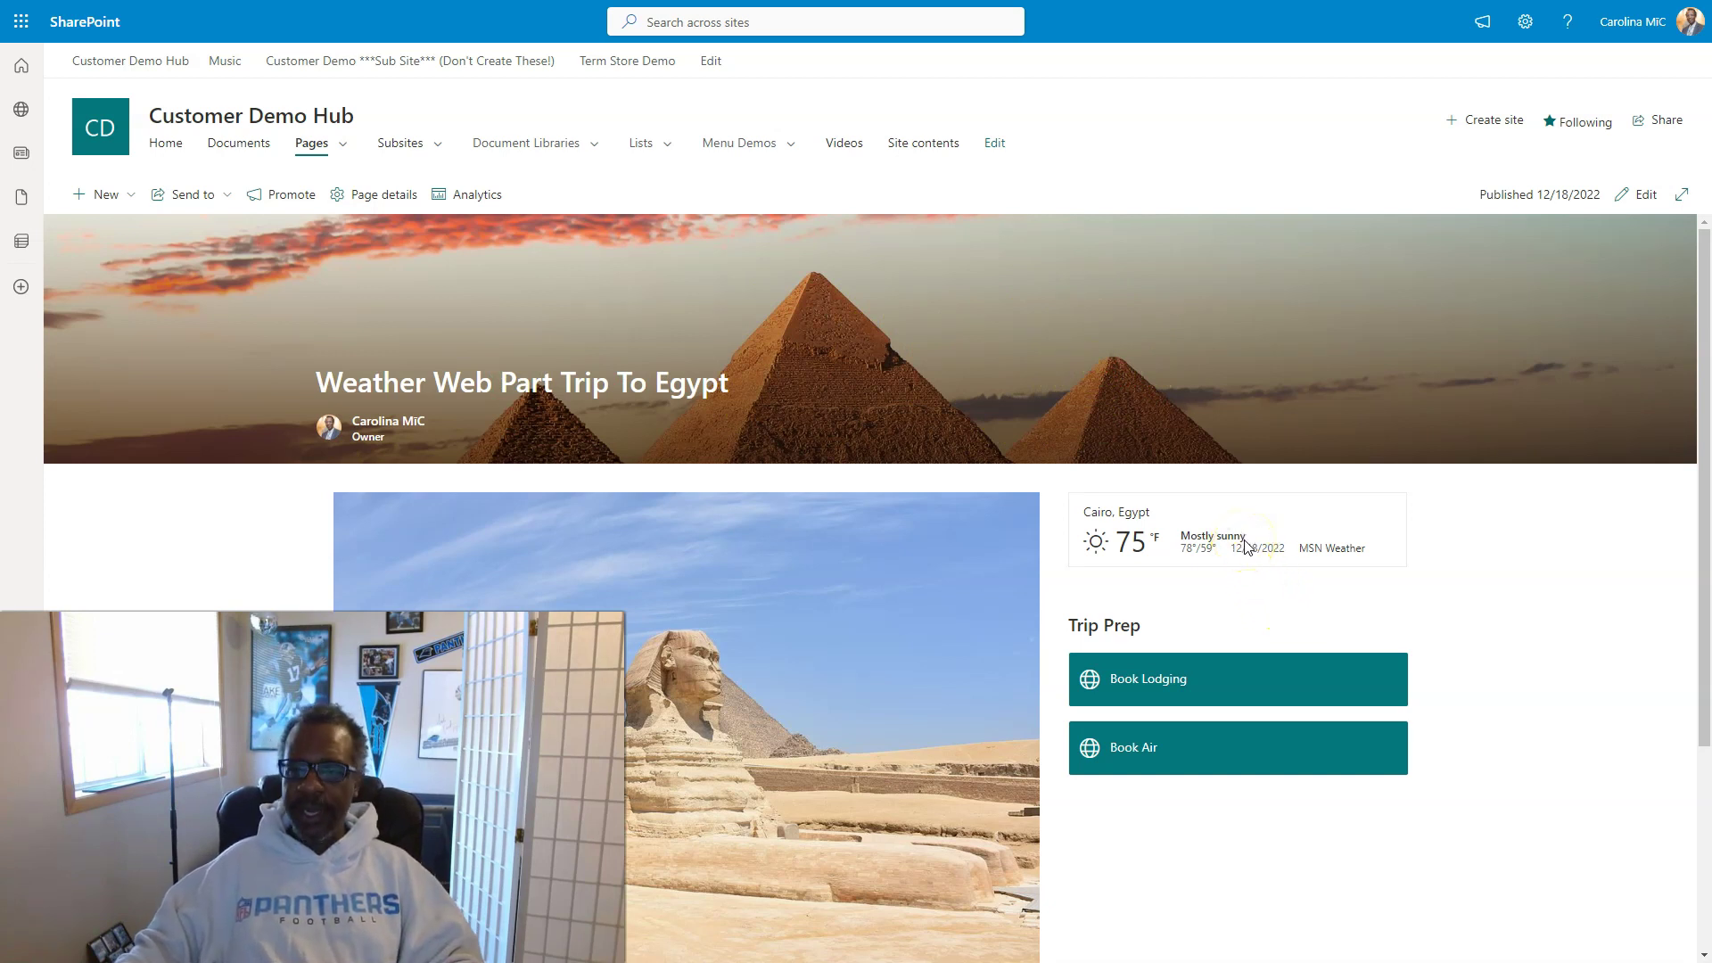
Step: Delete the Cairo Weather web part in edit mode and republish the Trip To Egypt page
click(1646, 198)
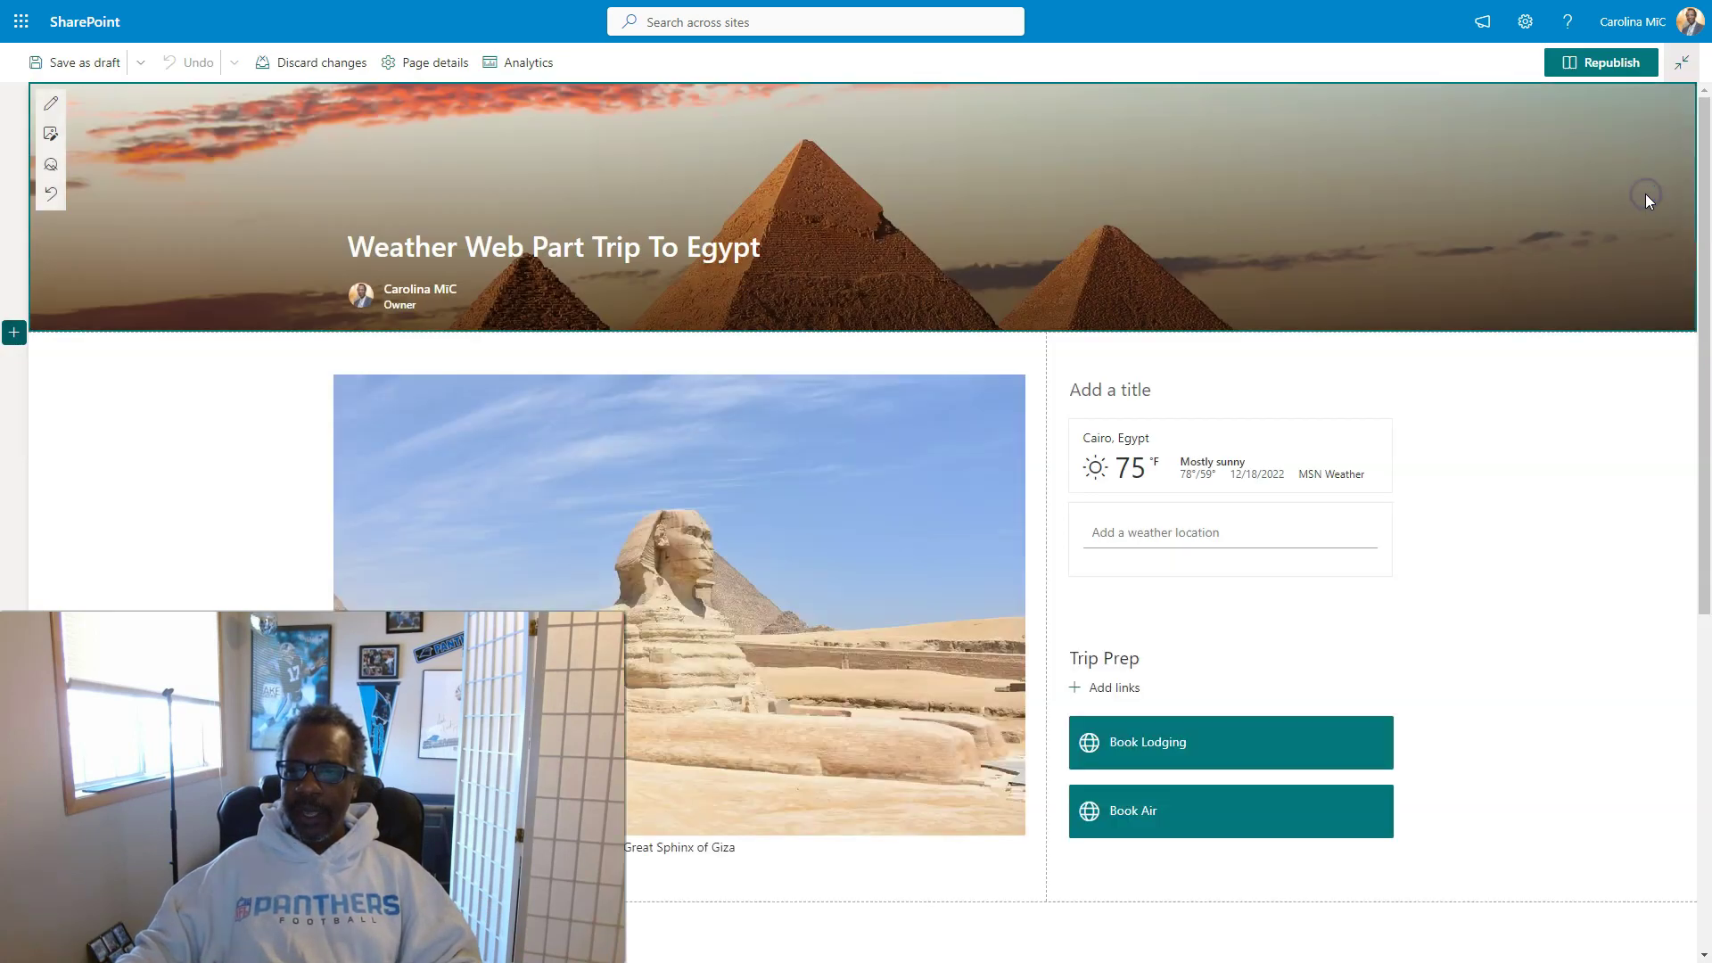
click(1216, 517)
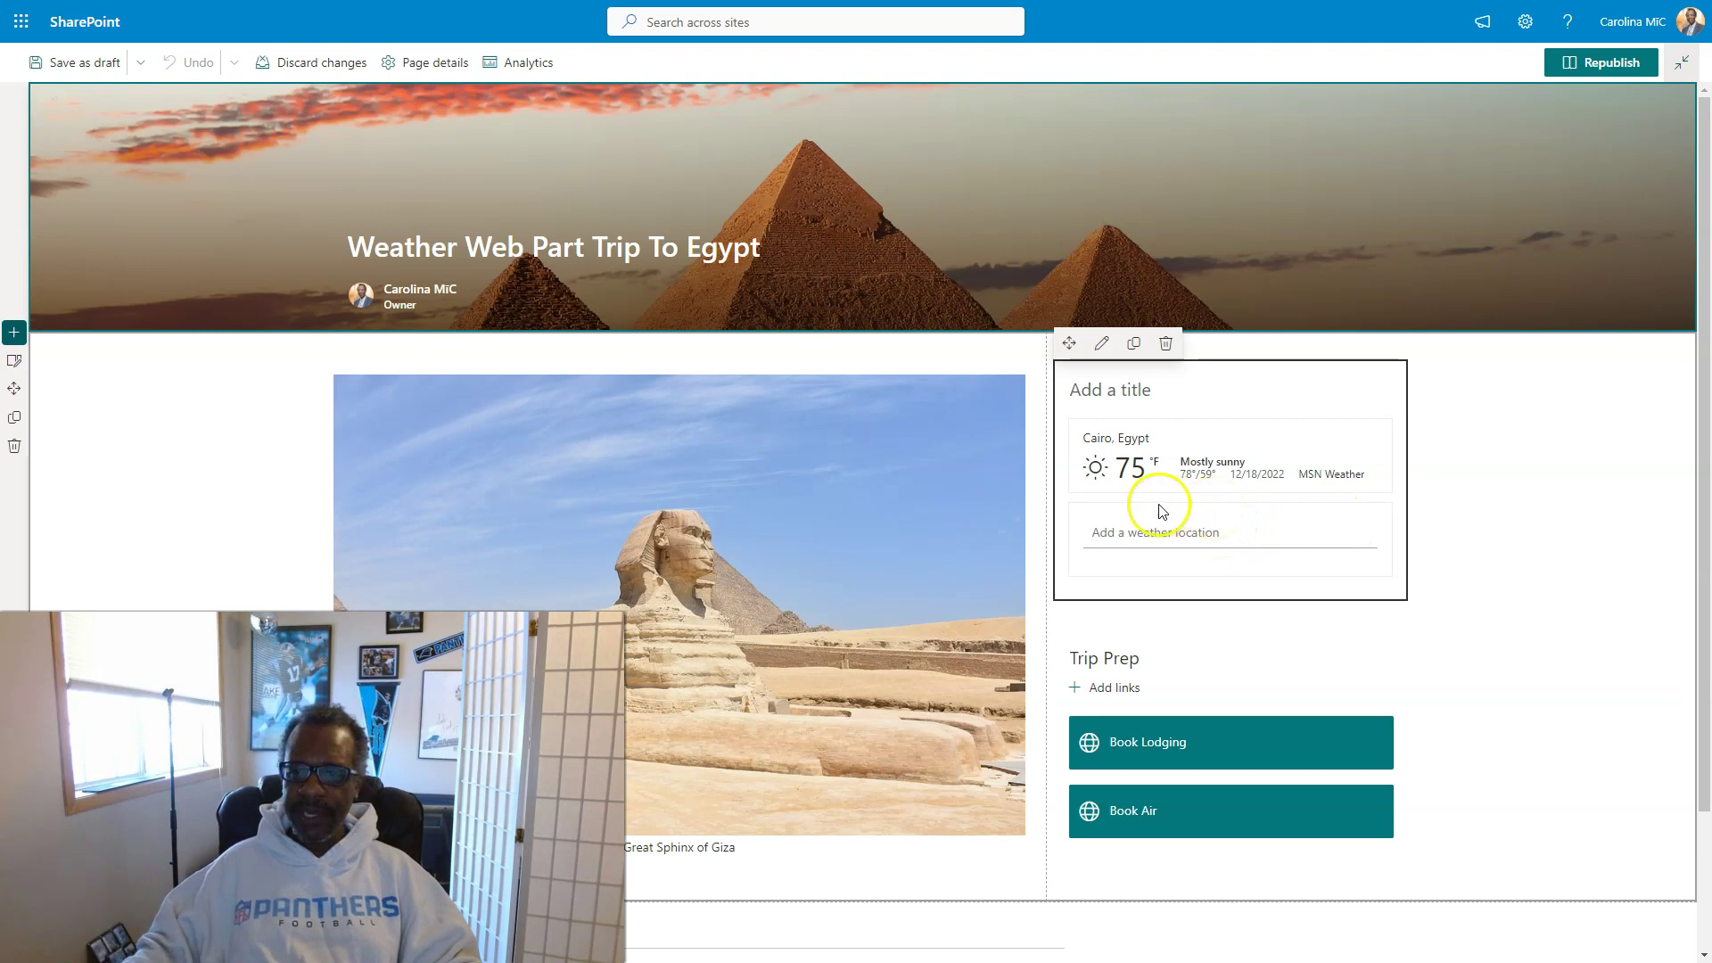
click(1166, 344)
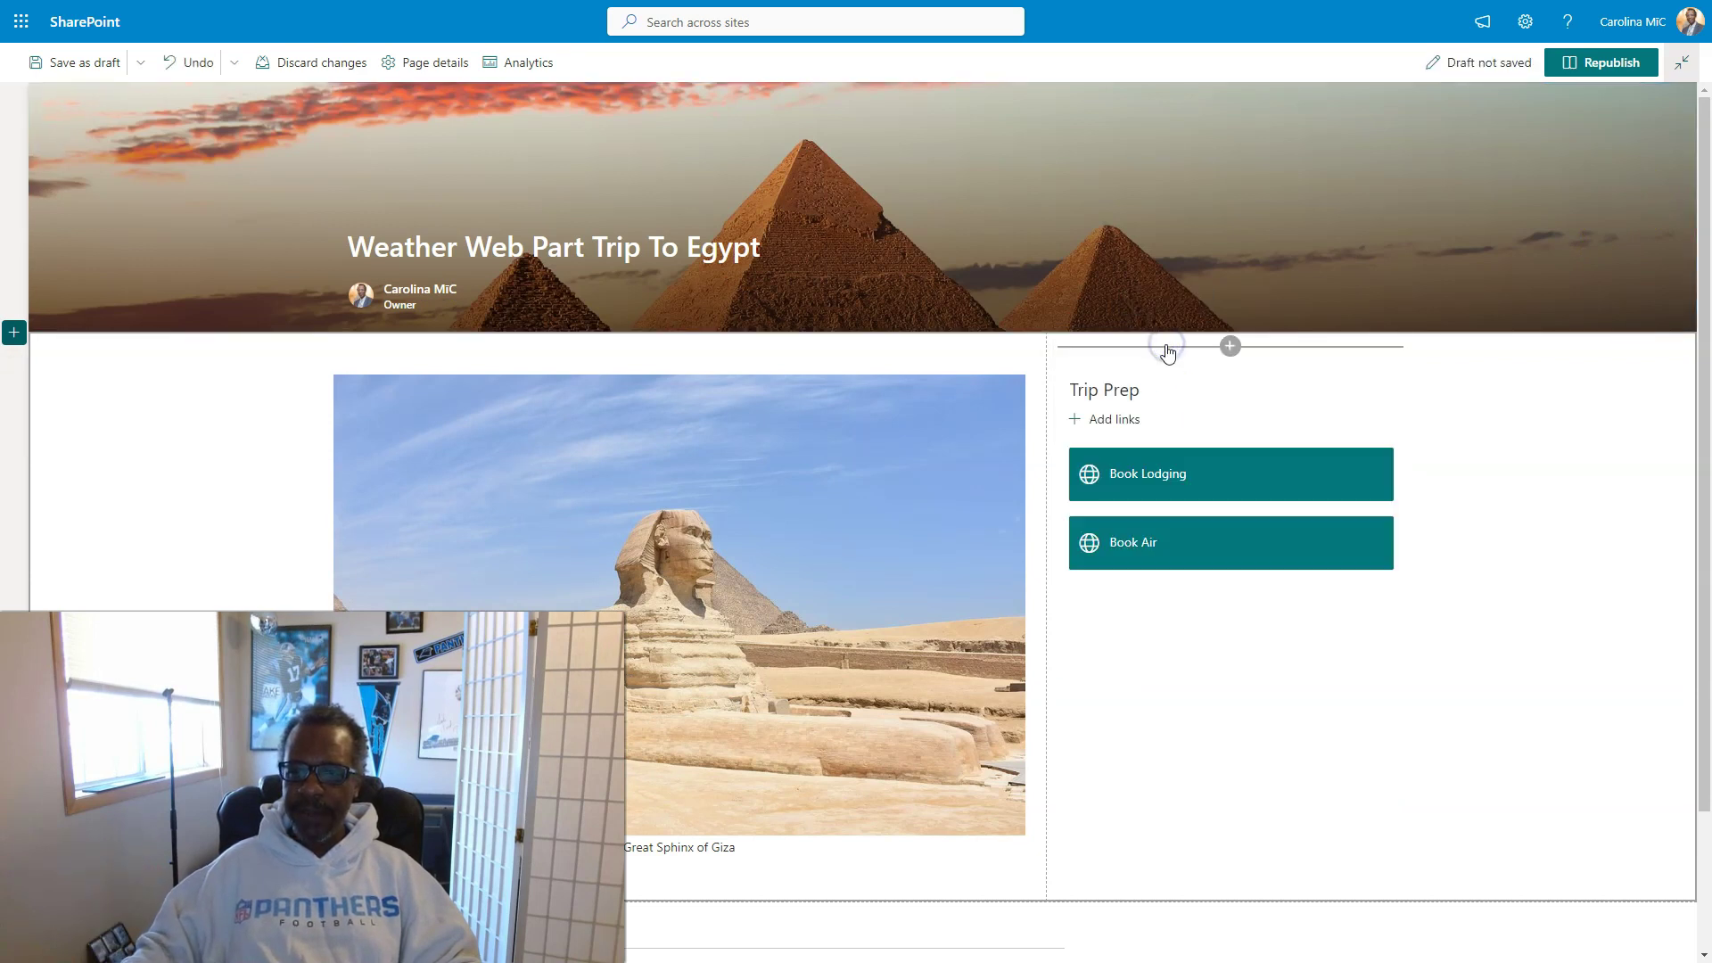
click(1600, 62)
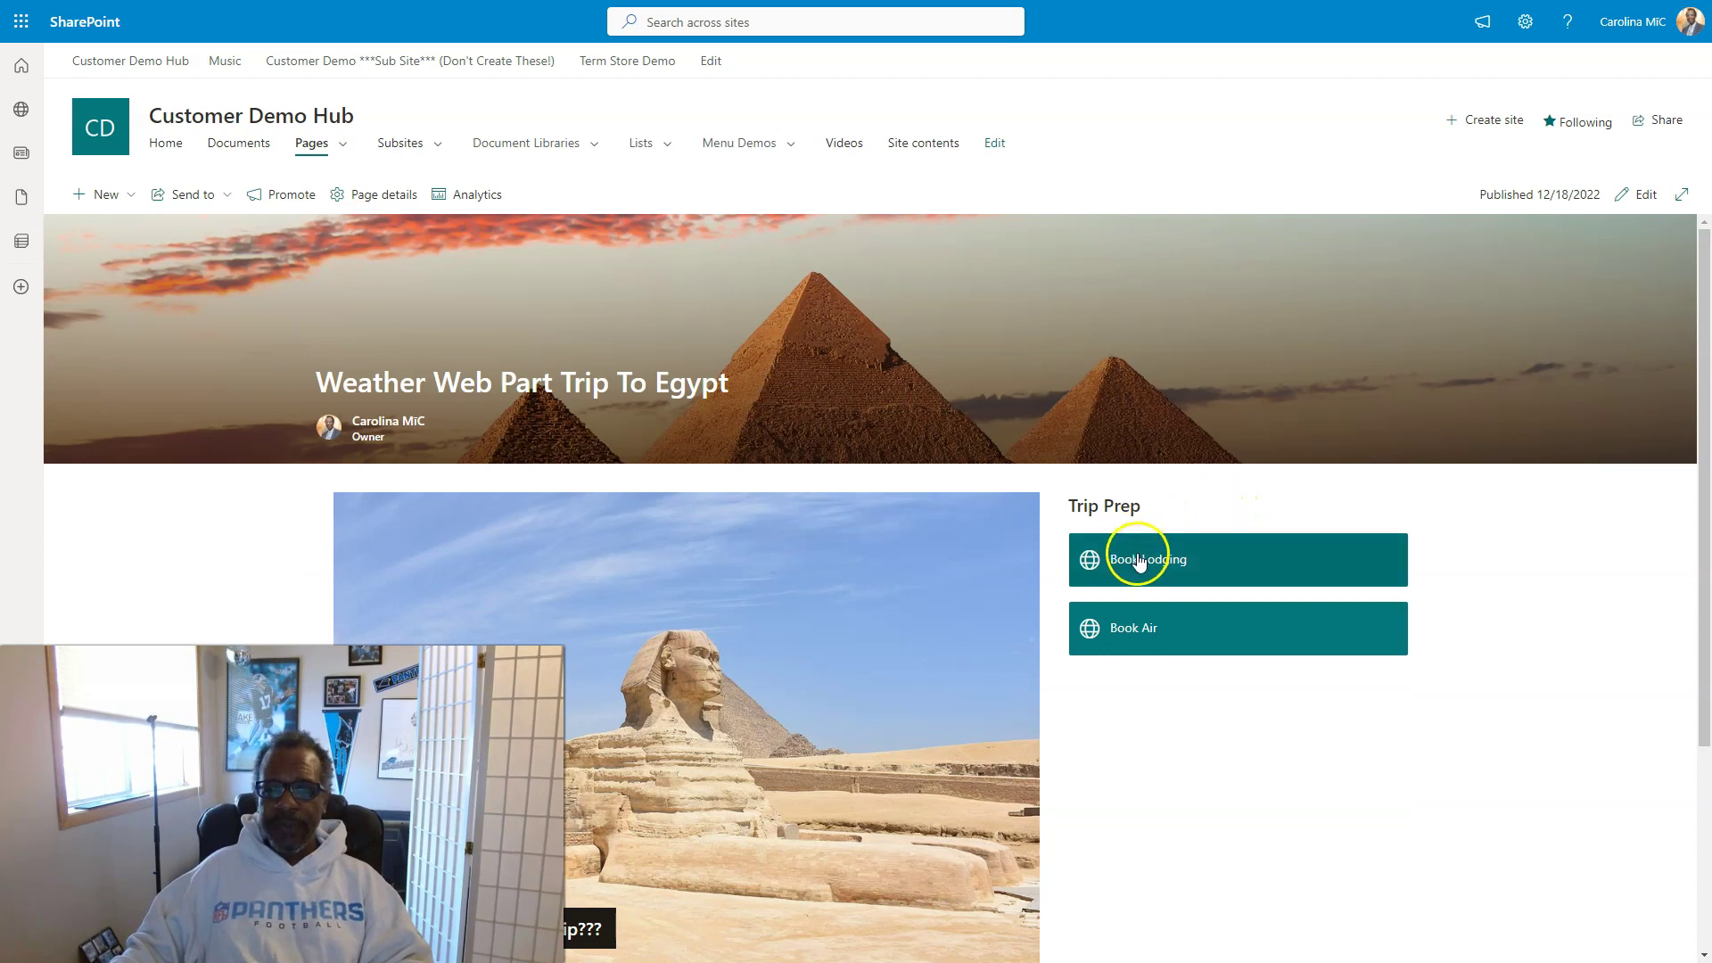
Step: Edit the Trip To Egypt page and open the web part list above the Trip Prep links
click(1654, 194)
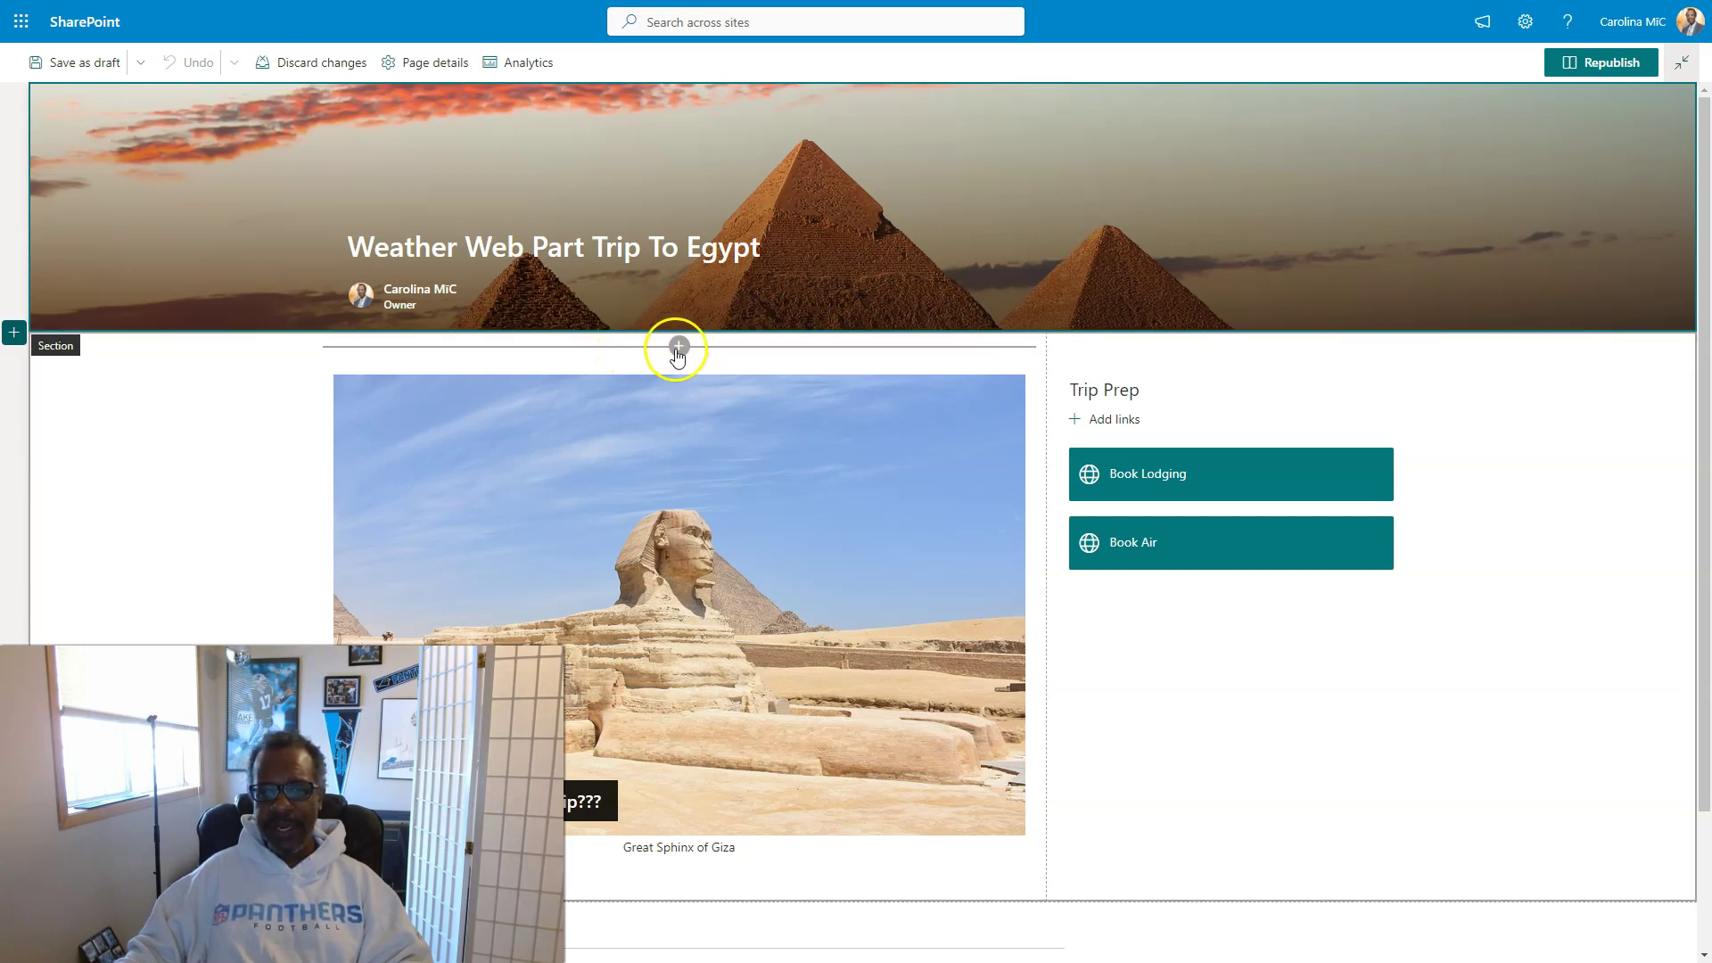
click(198, 540)
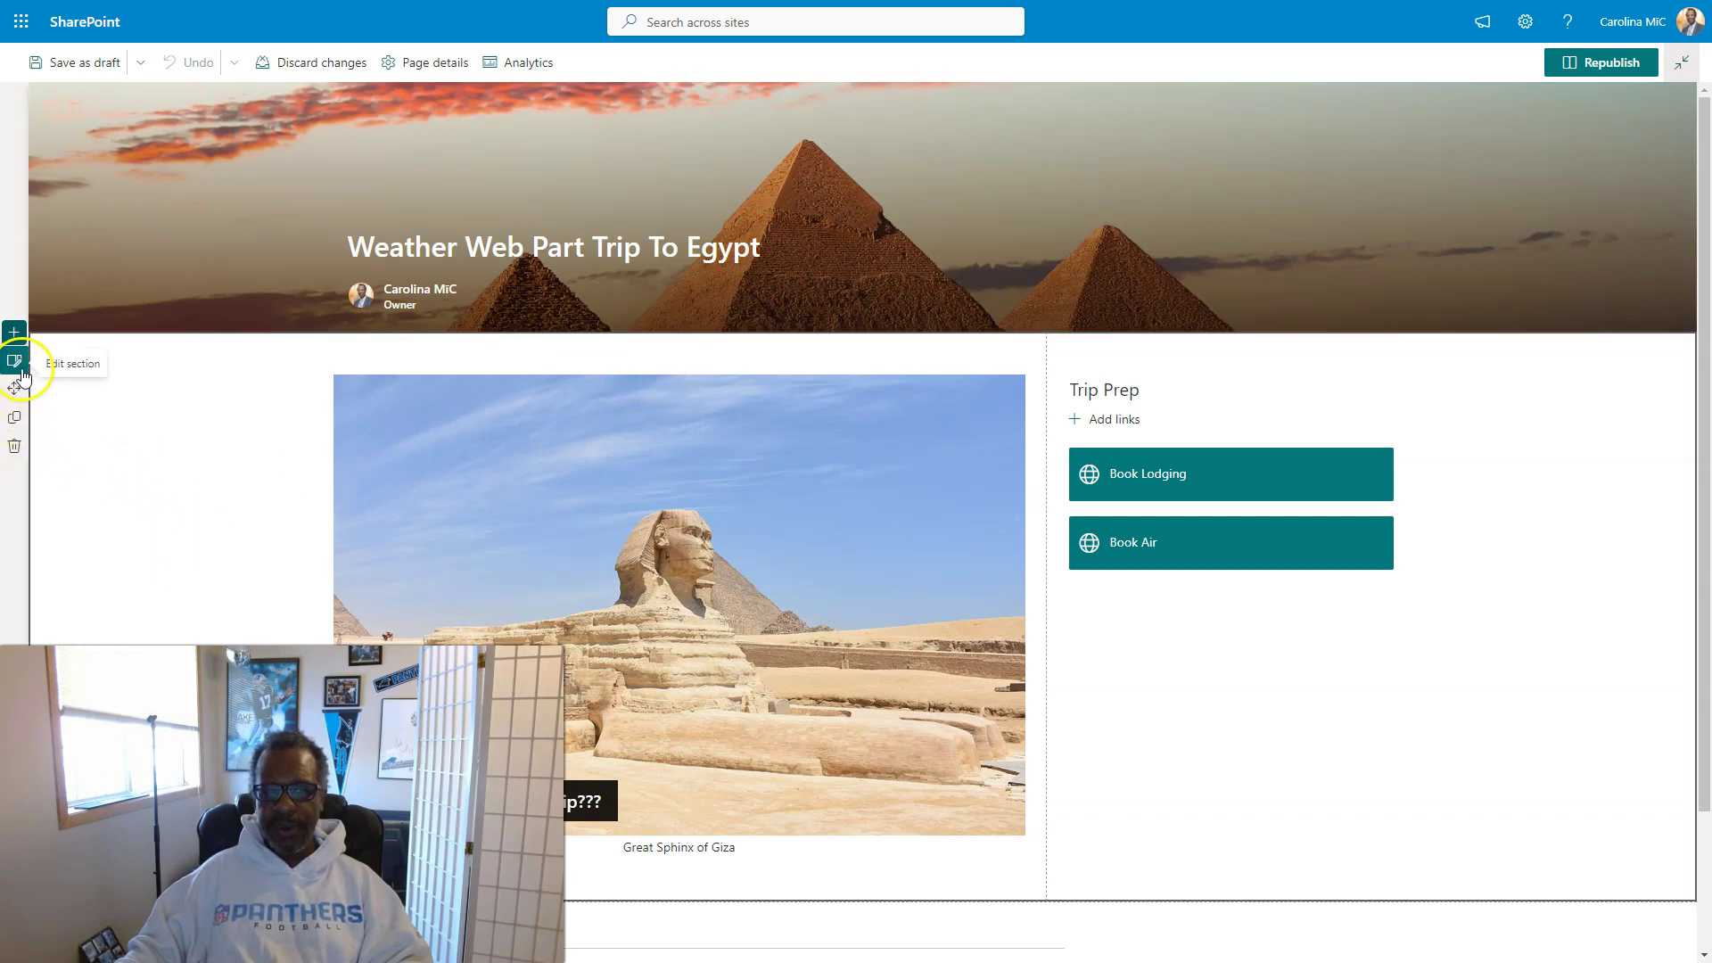
click(164, 436)
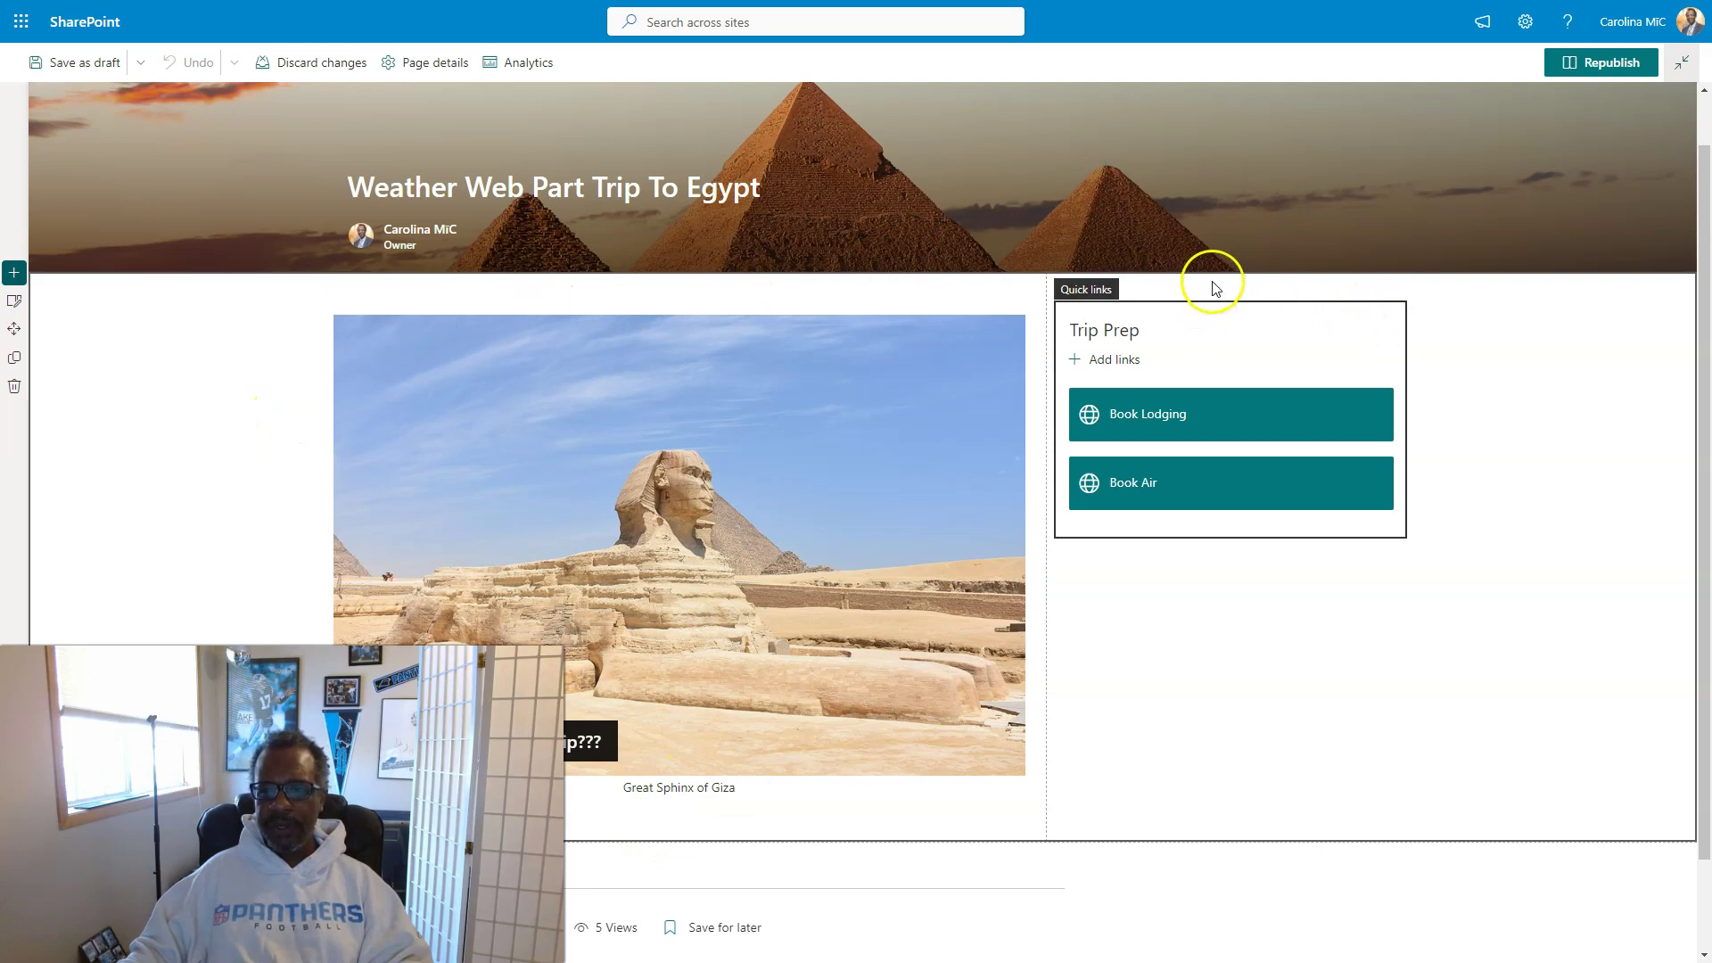
mouse_move(1232, 282)
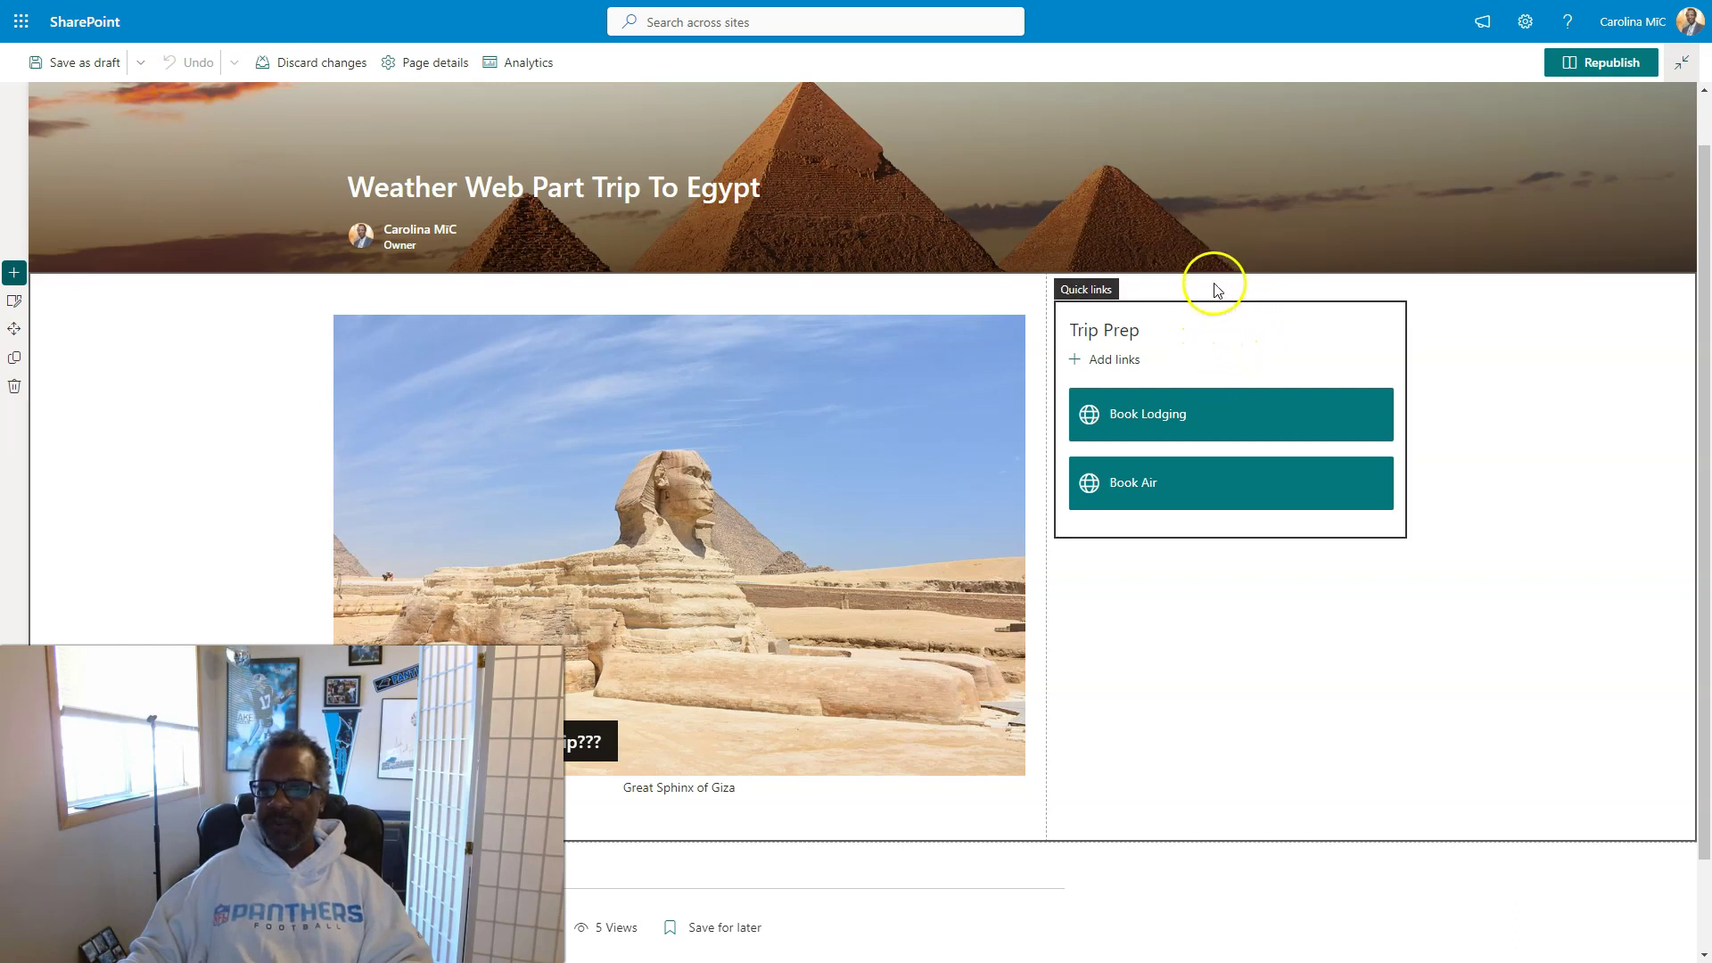
click(1214, 293)
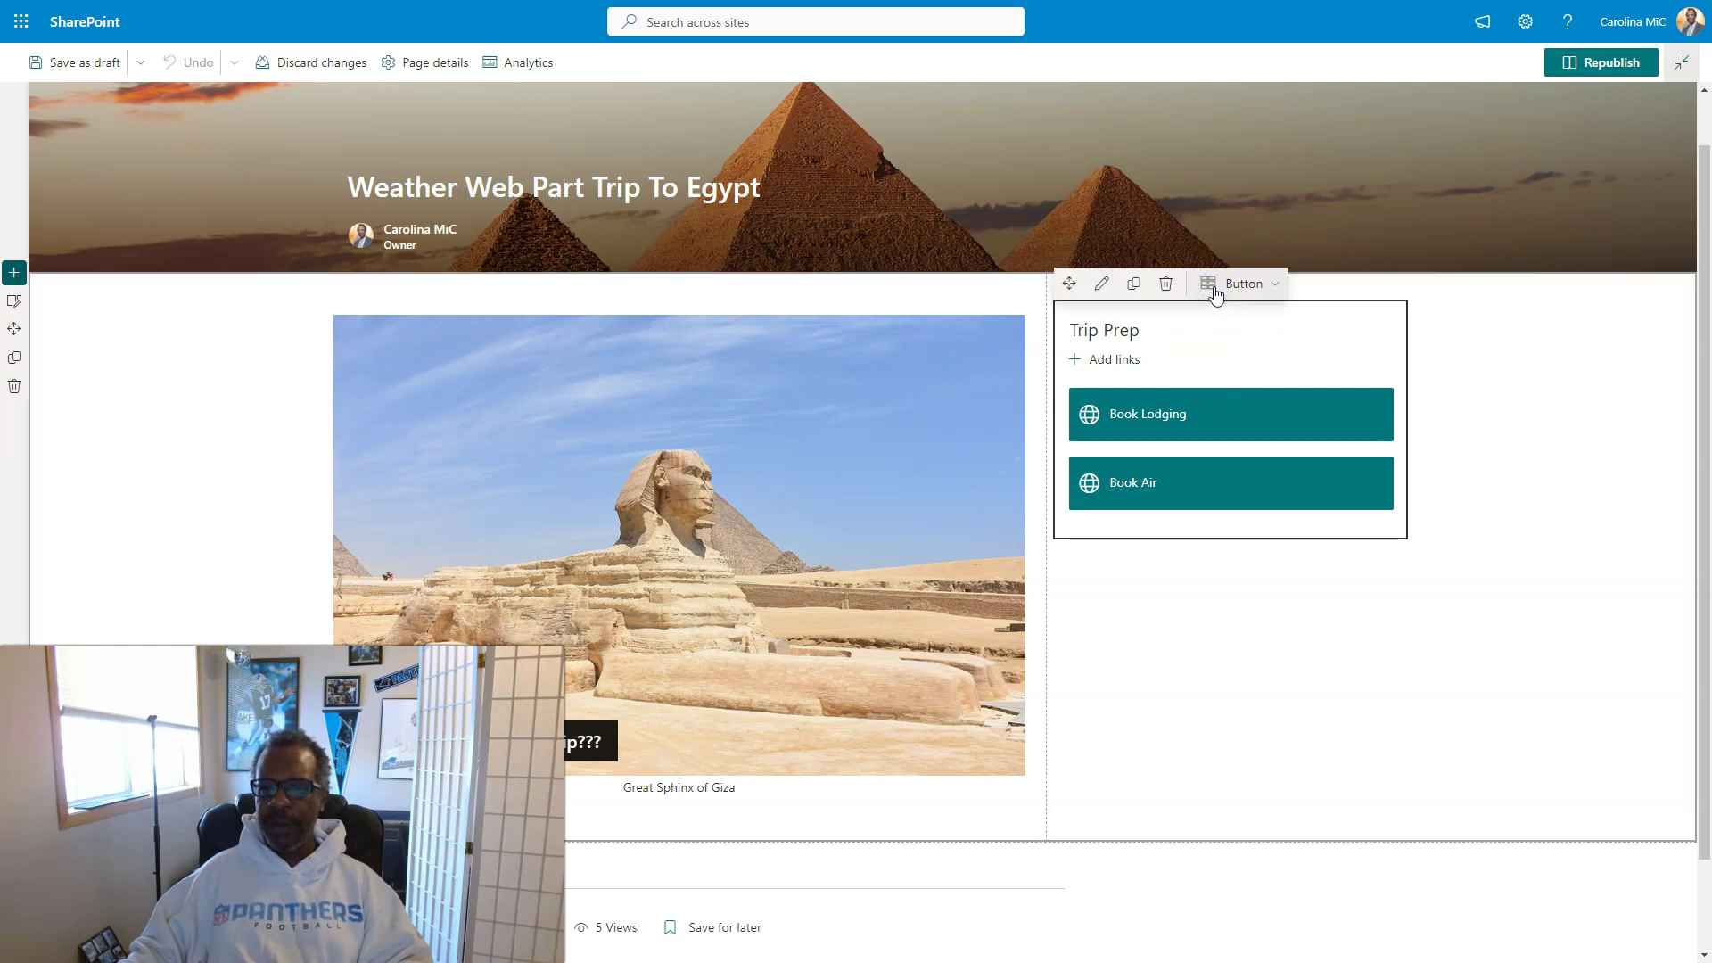
click(1312, 285)
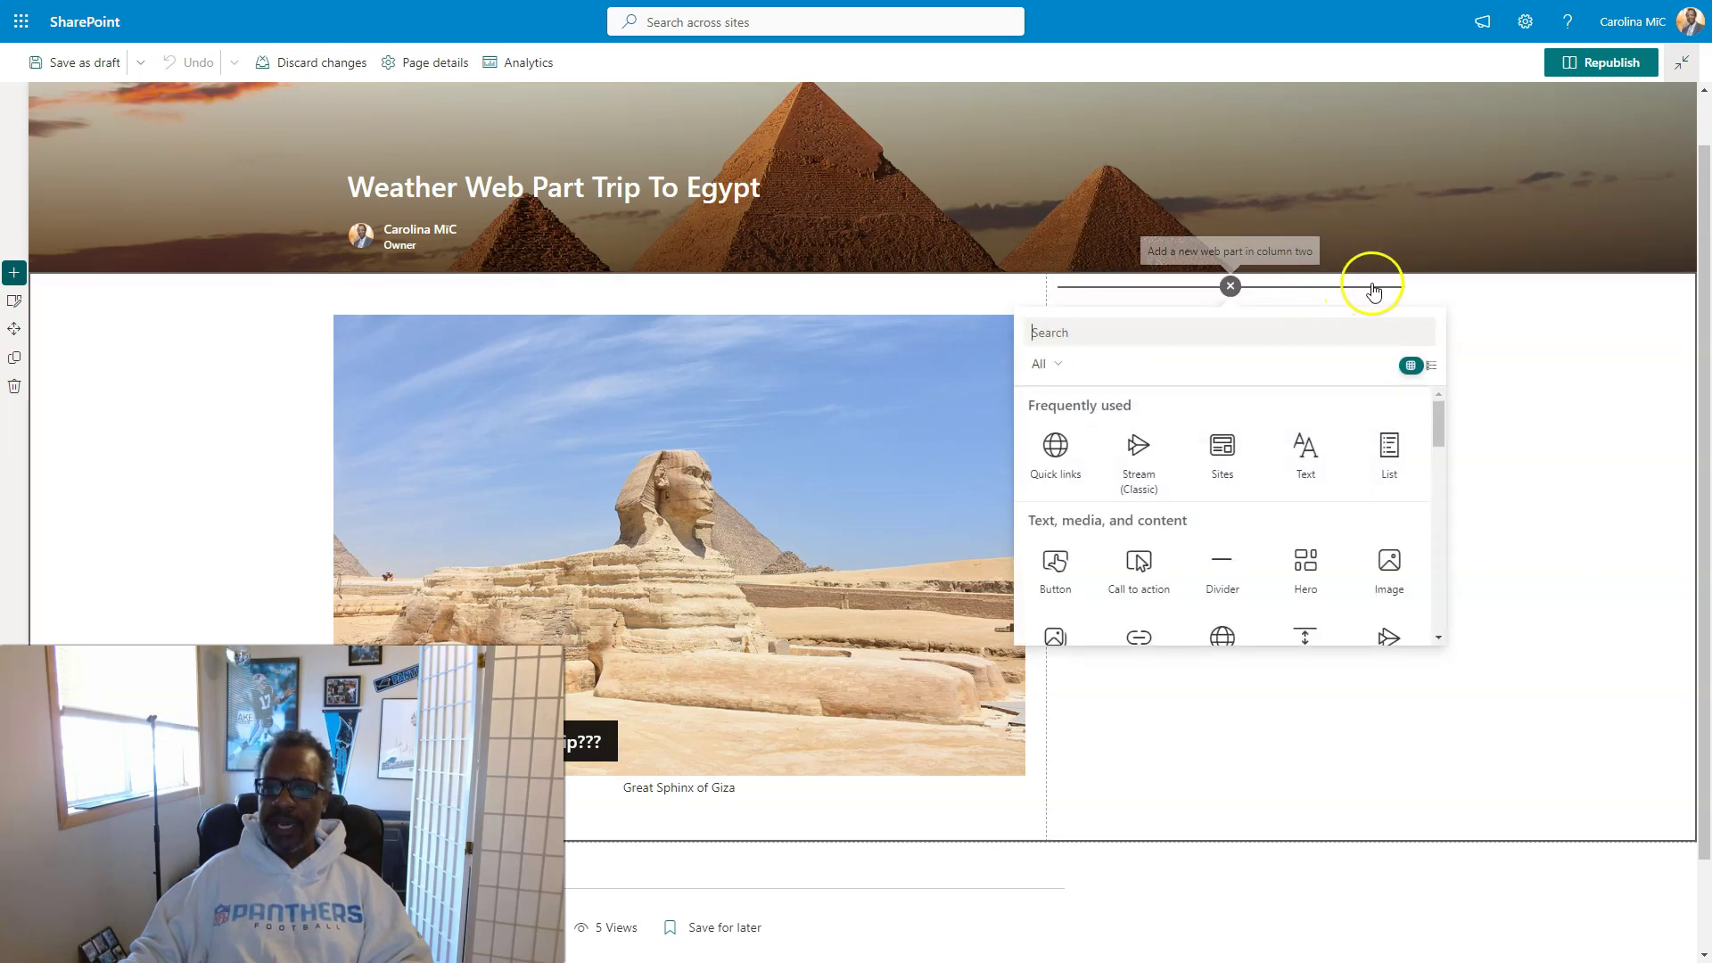
Step: Browse the web part toolbox and focus its search box to look for Weather
scroll(1162, 466, down, 5)
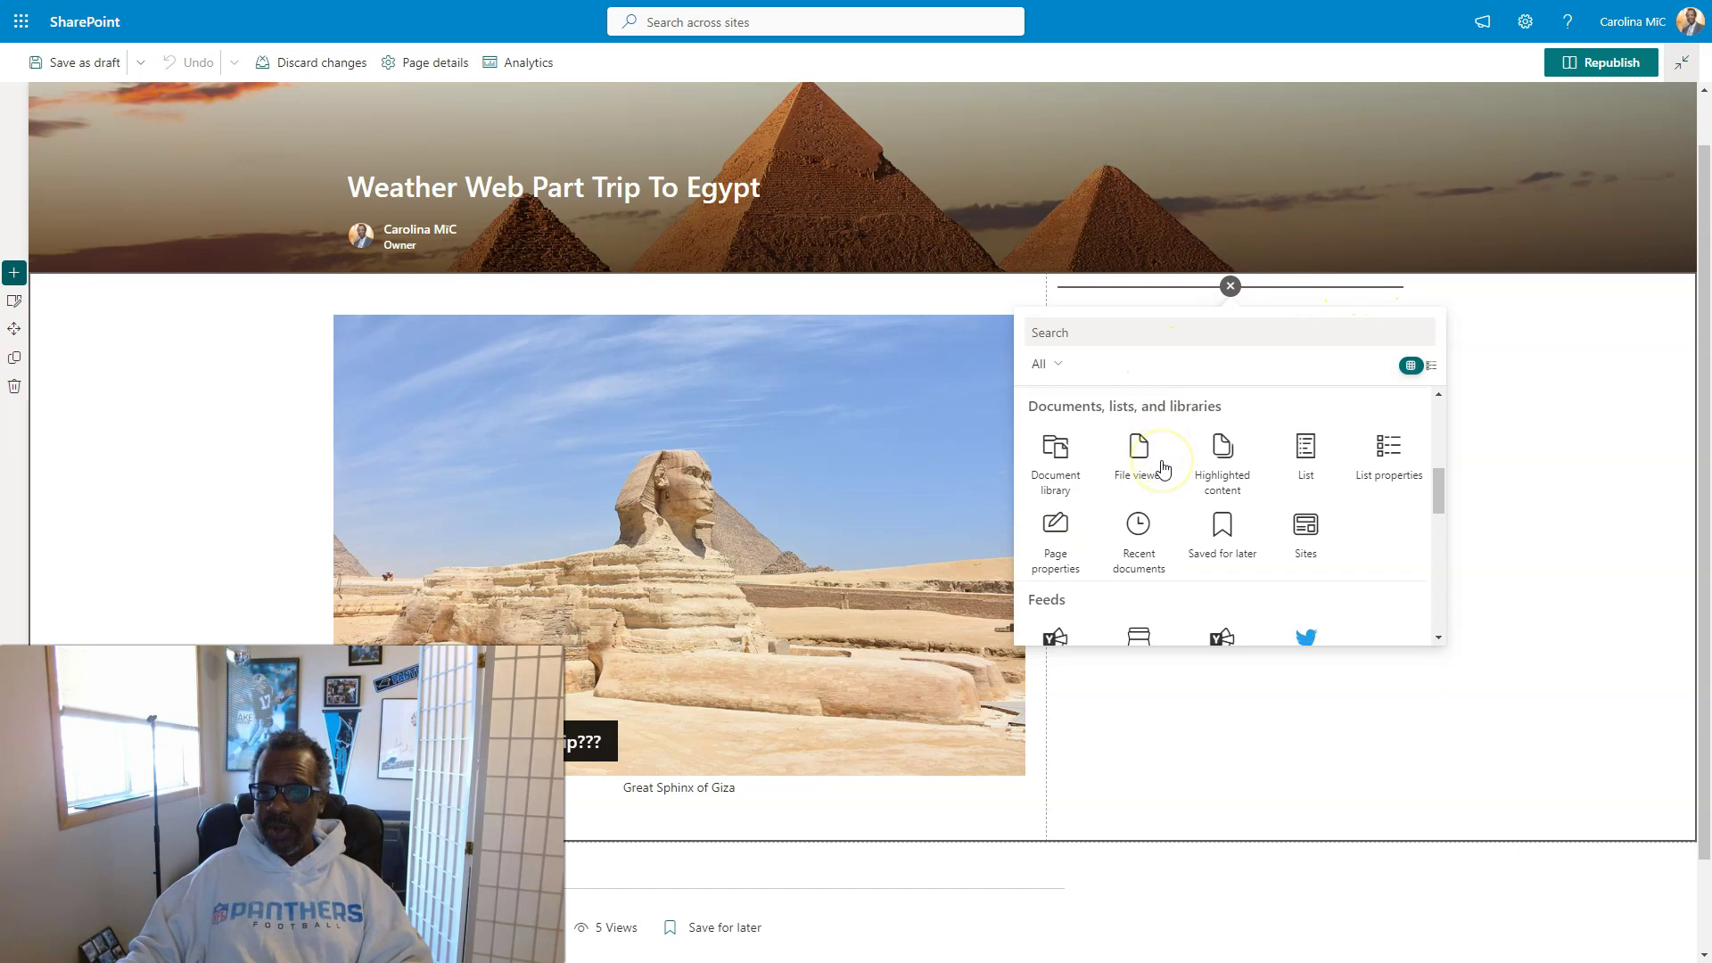
scroll(1164, 469, down, 5)
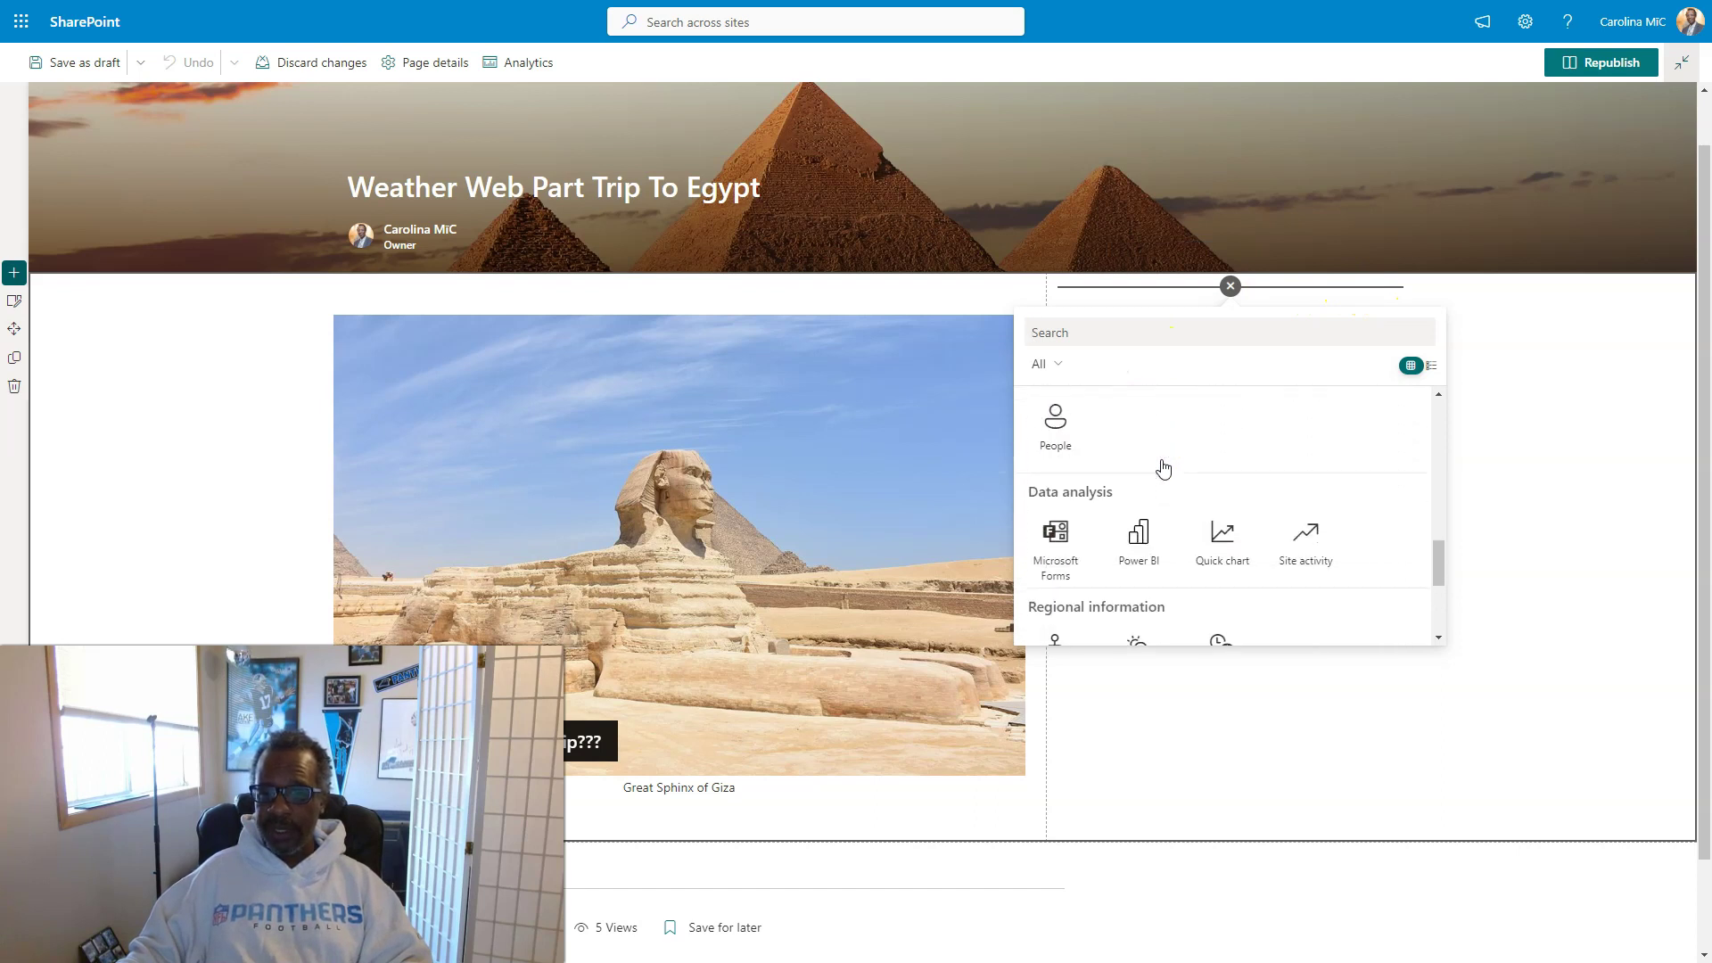
scroll(1162, 467, down, 3)
scroll(1195, 482, up, 3)
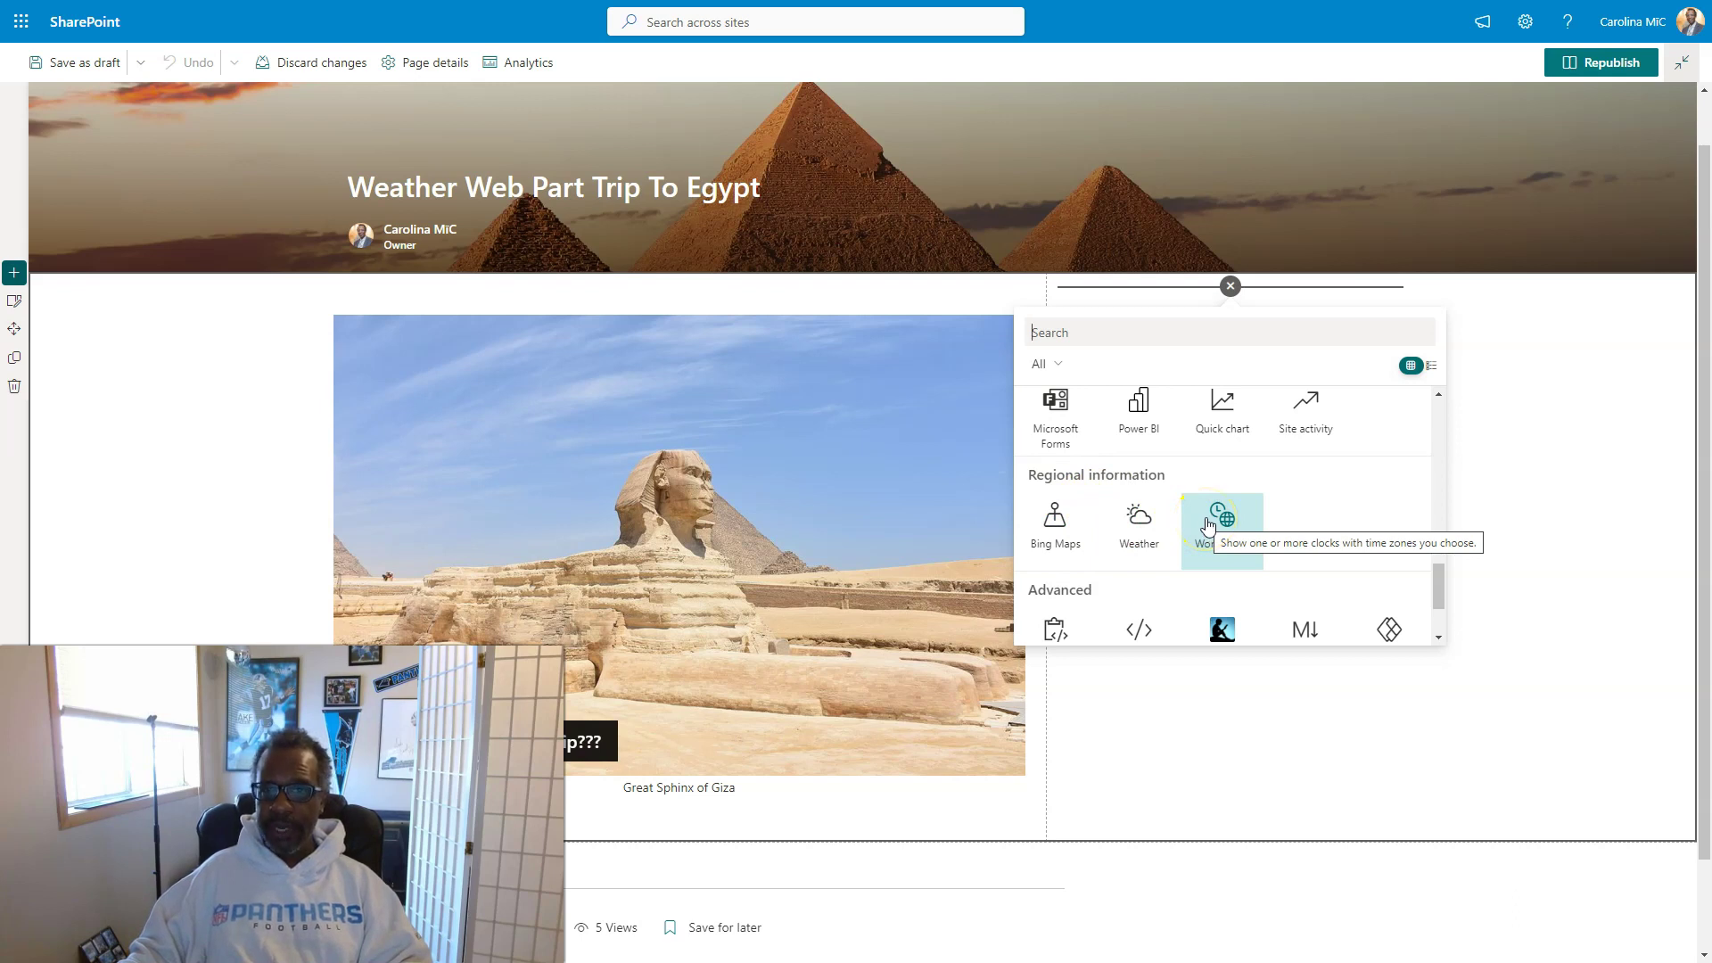
click(1212, 550)
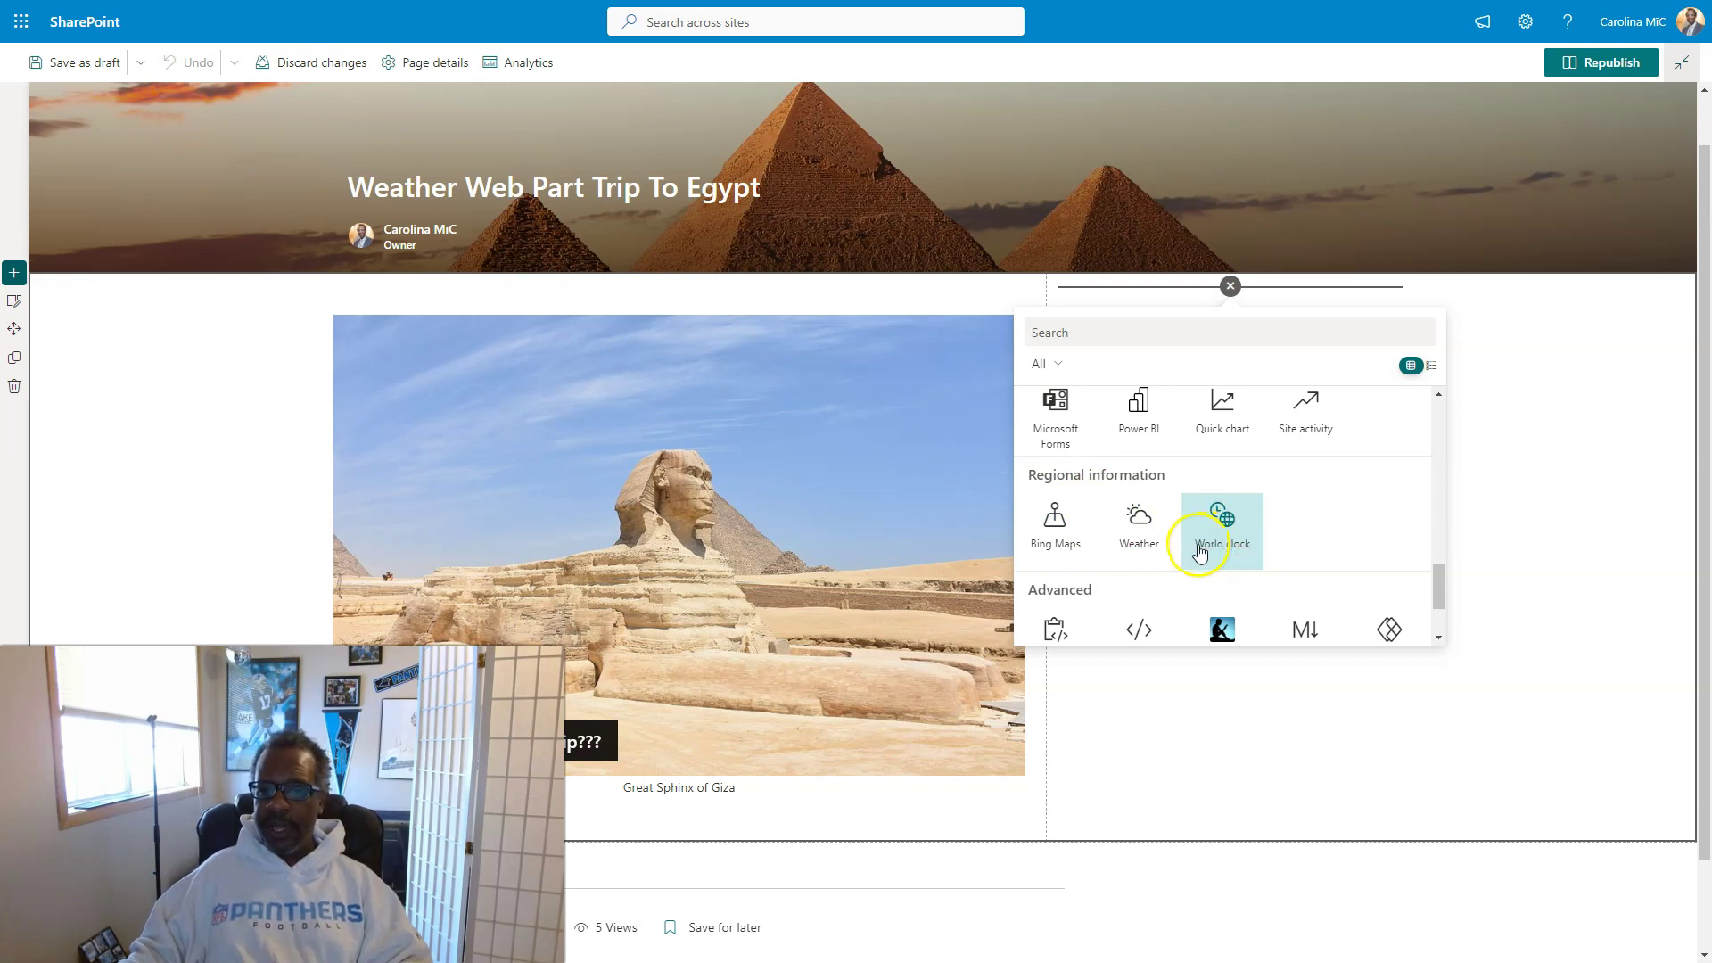
scroll(1201, 551, down, 1)
scroll(1200, 551, up, 1)
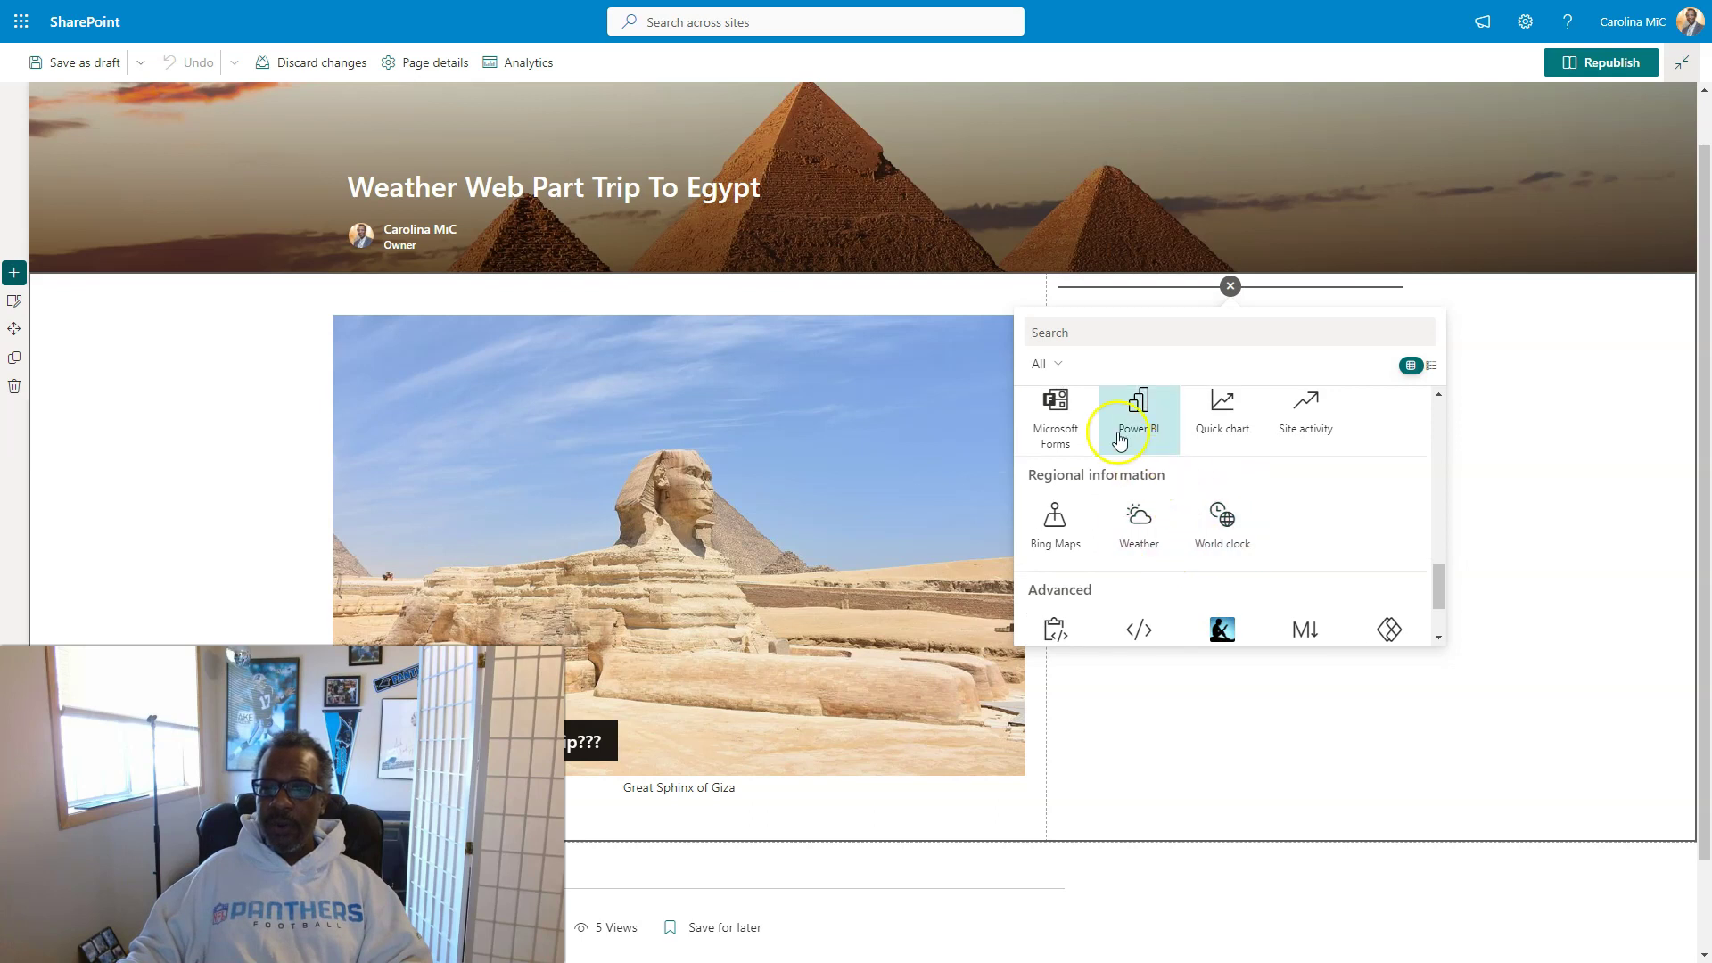
click(1089, 344)
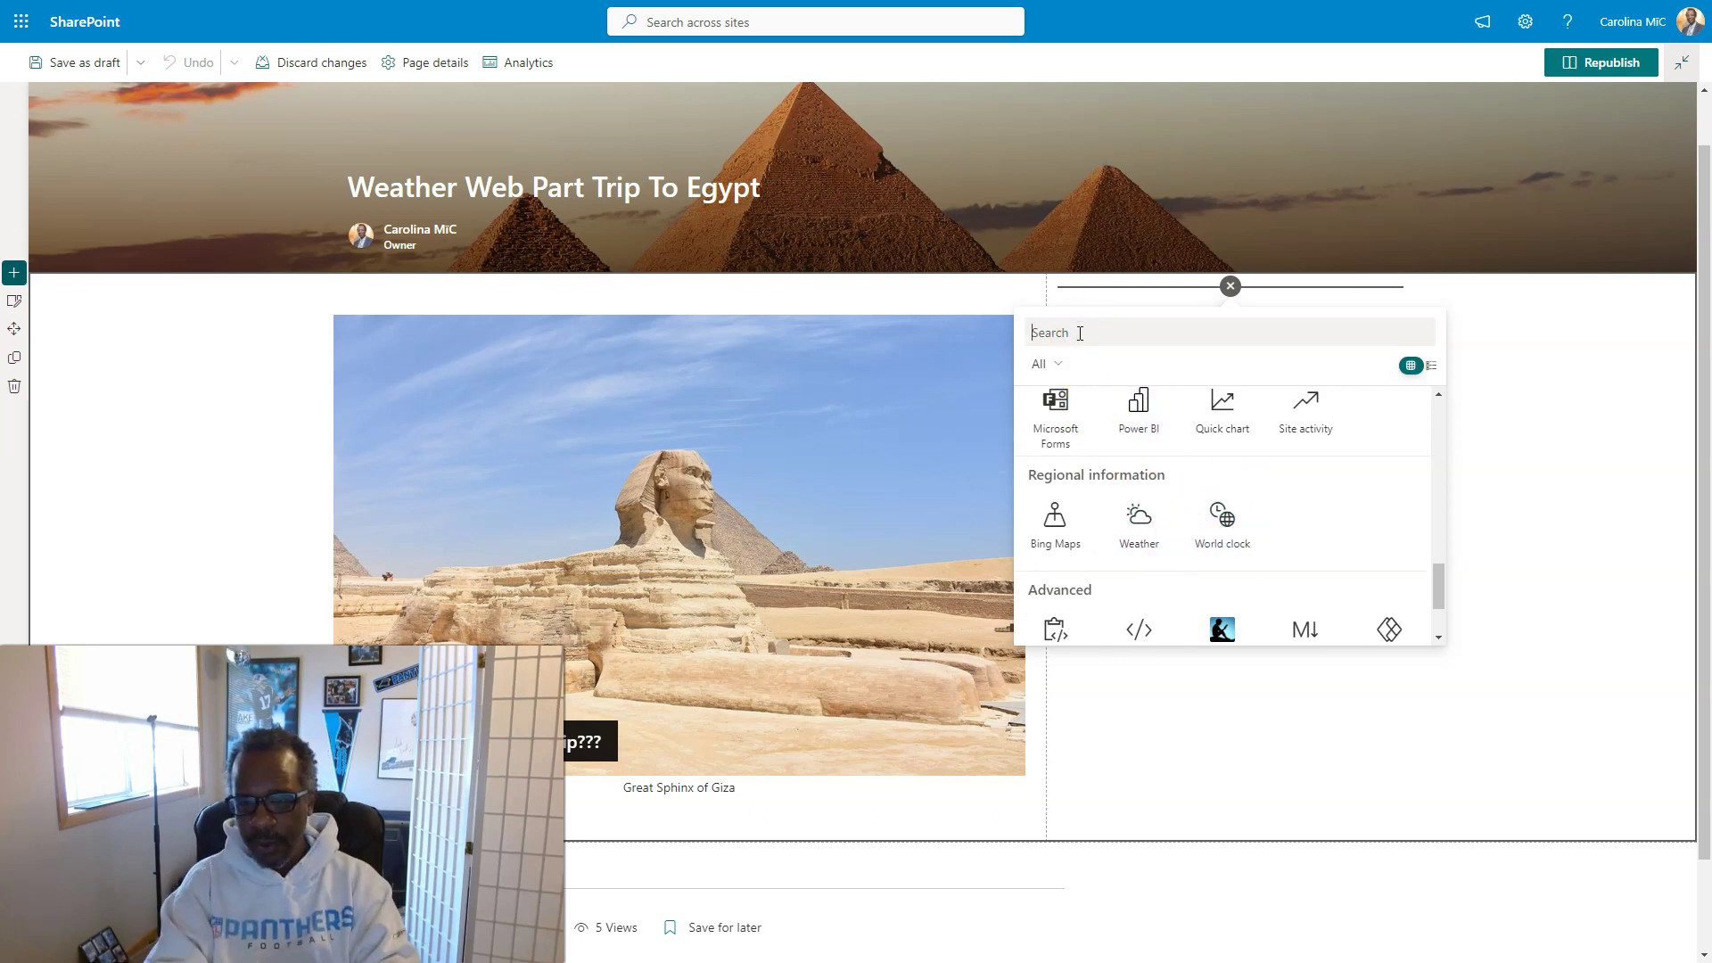
Step: Insert the Weather web part found by 'wea' and add Cairo, Egypt as its first location
text(wea)
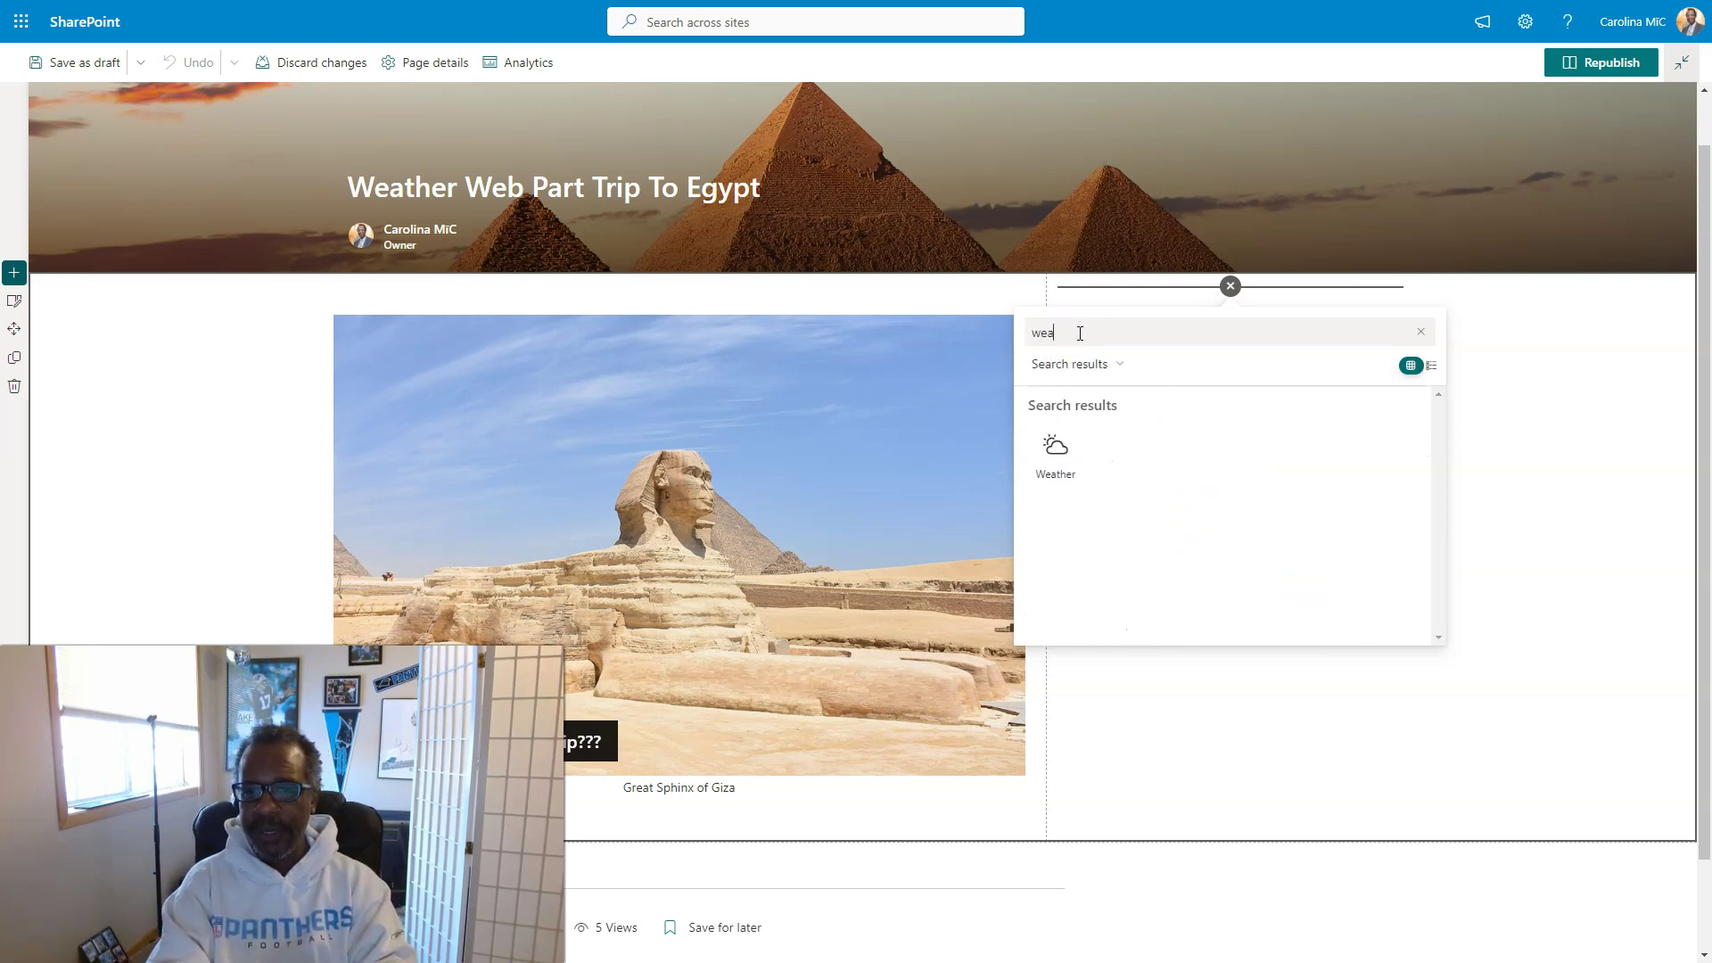
click(1056, 445)
click(1108, 390)
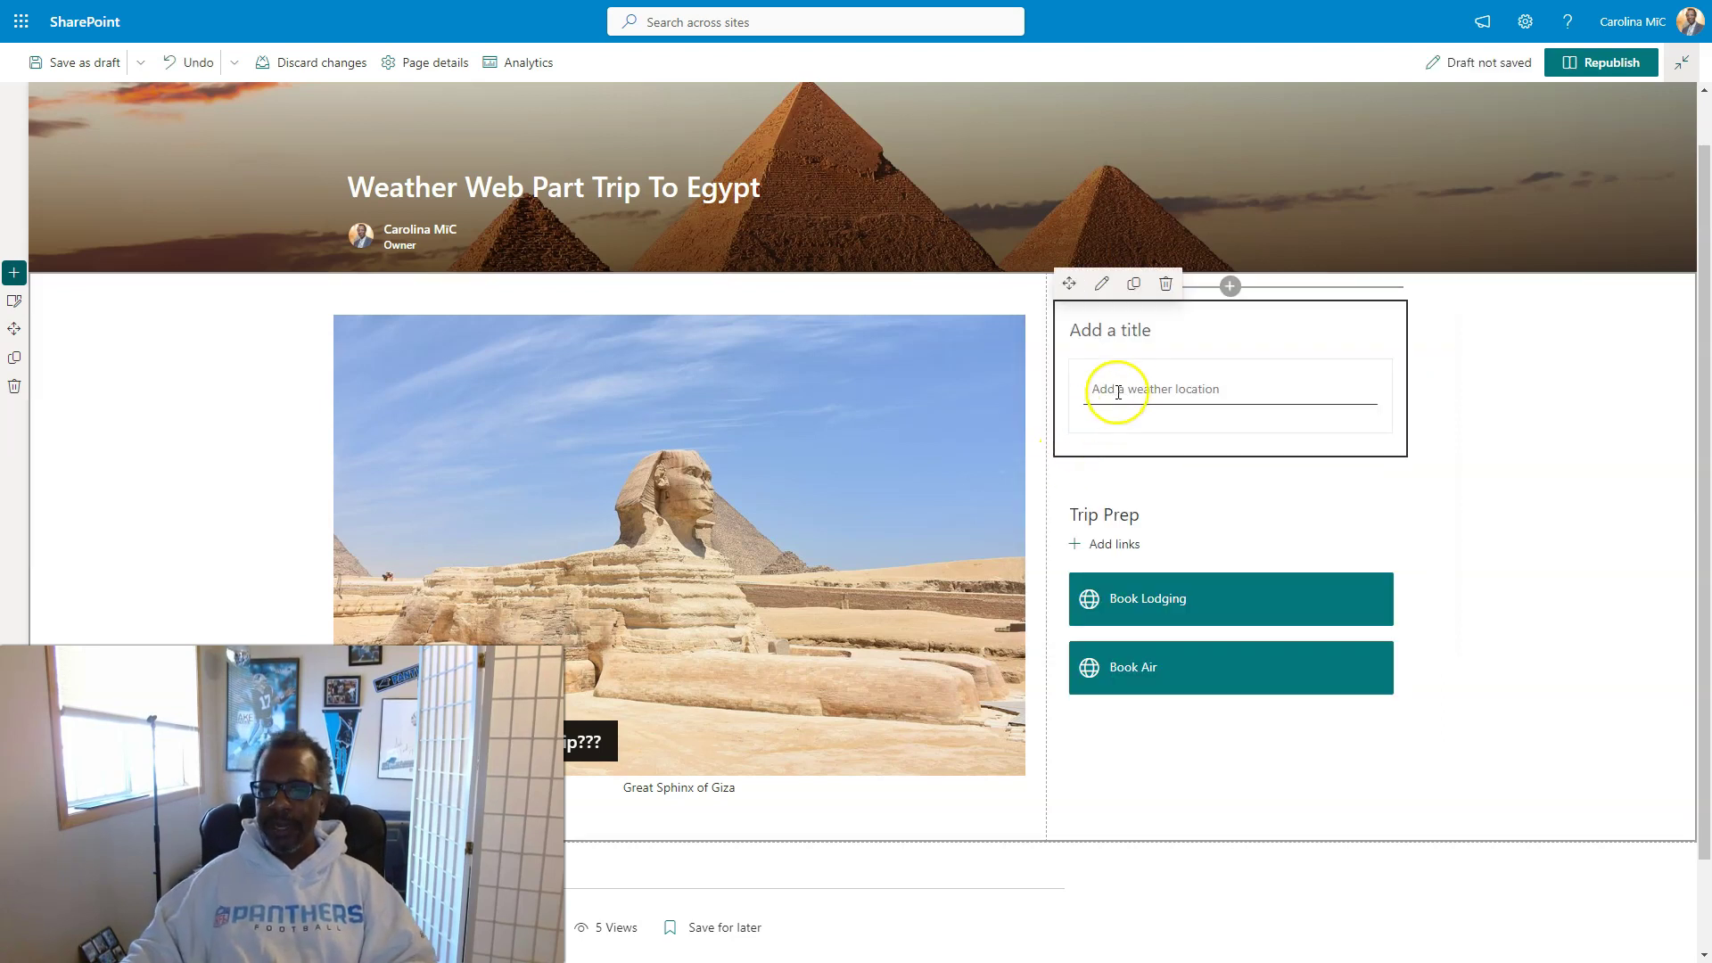
click(1160, 393)
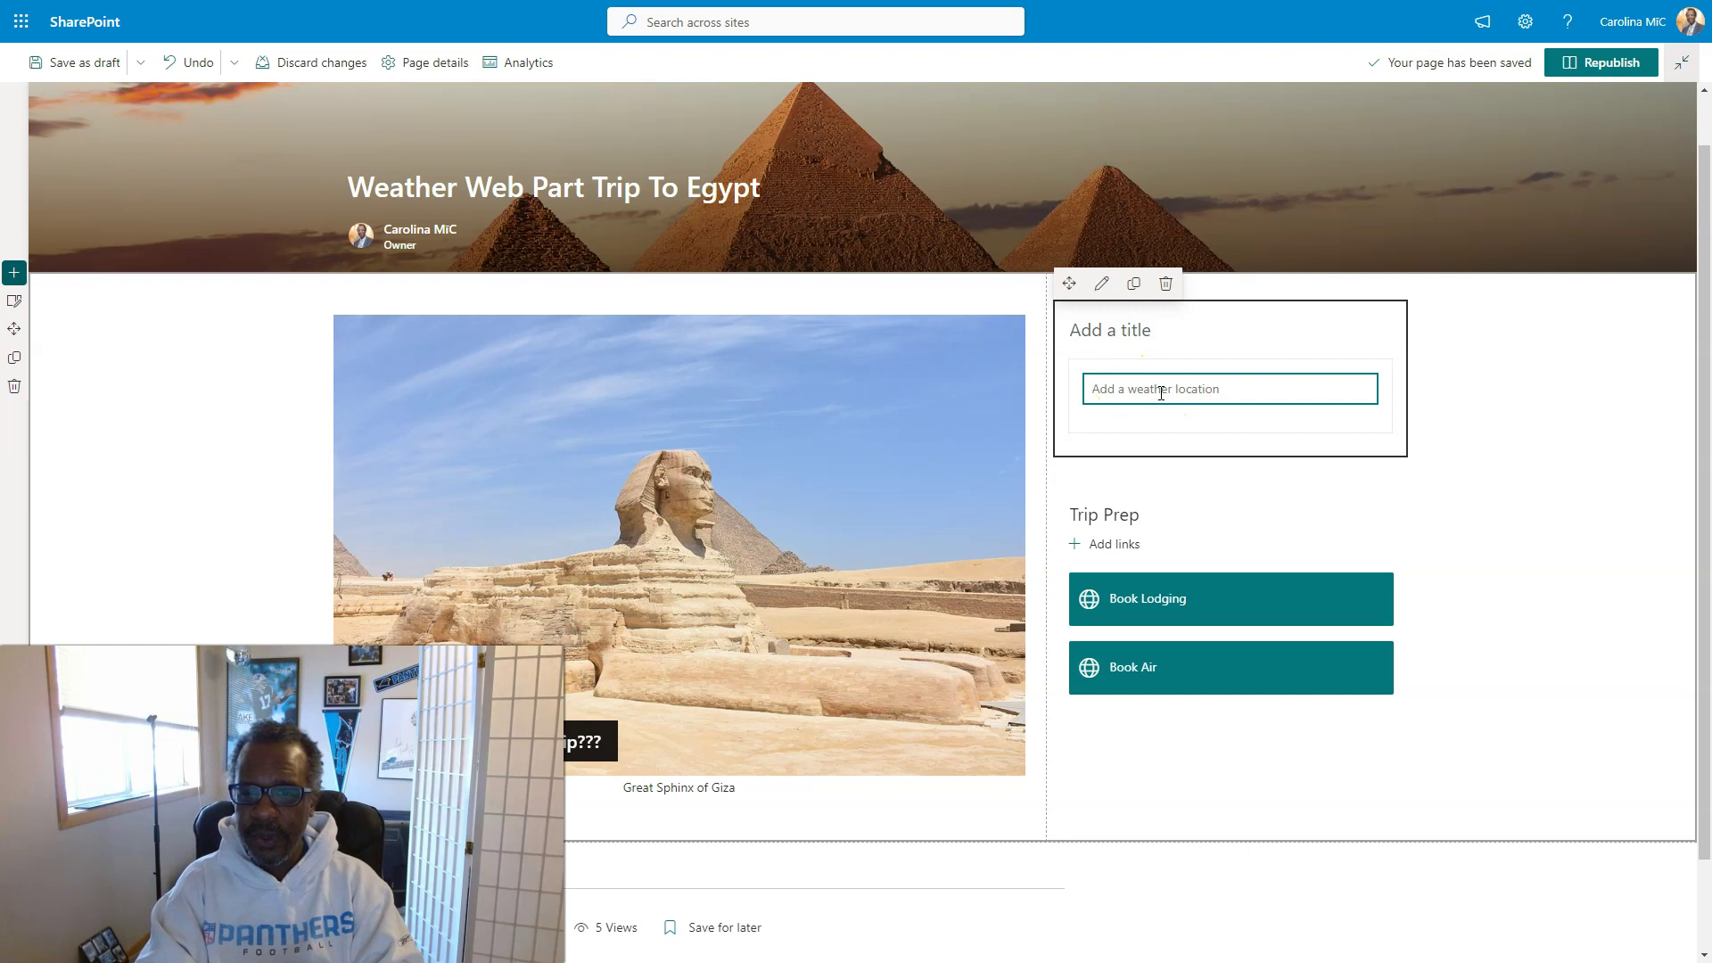
text(Mars)
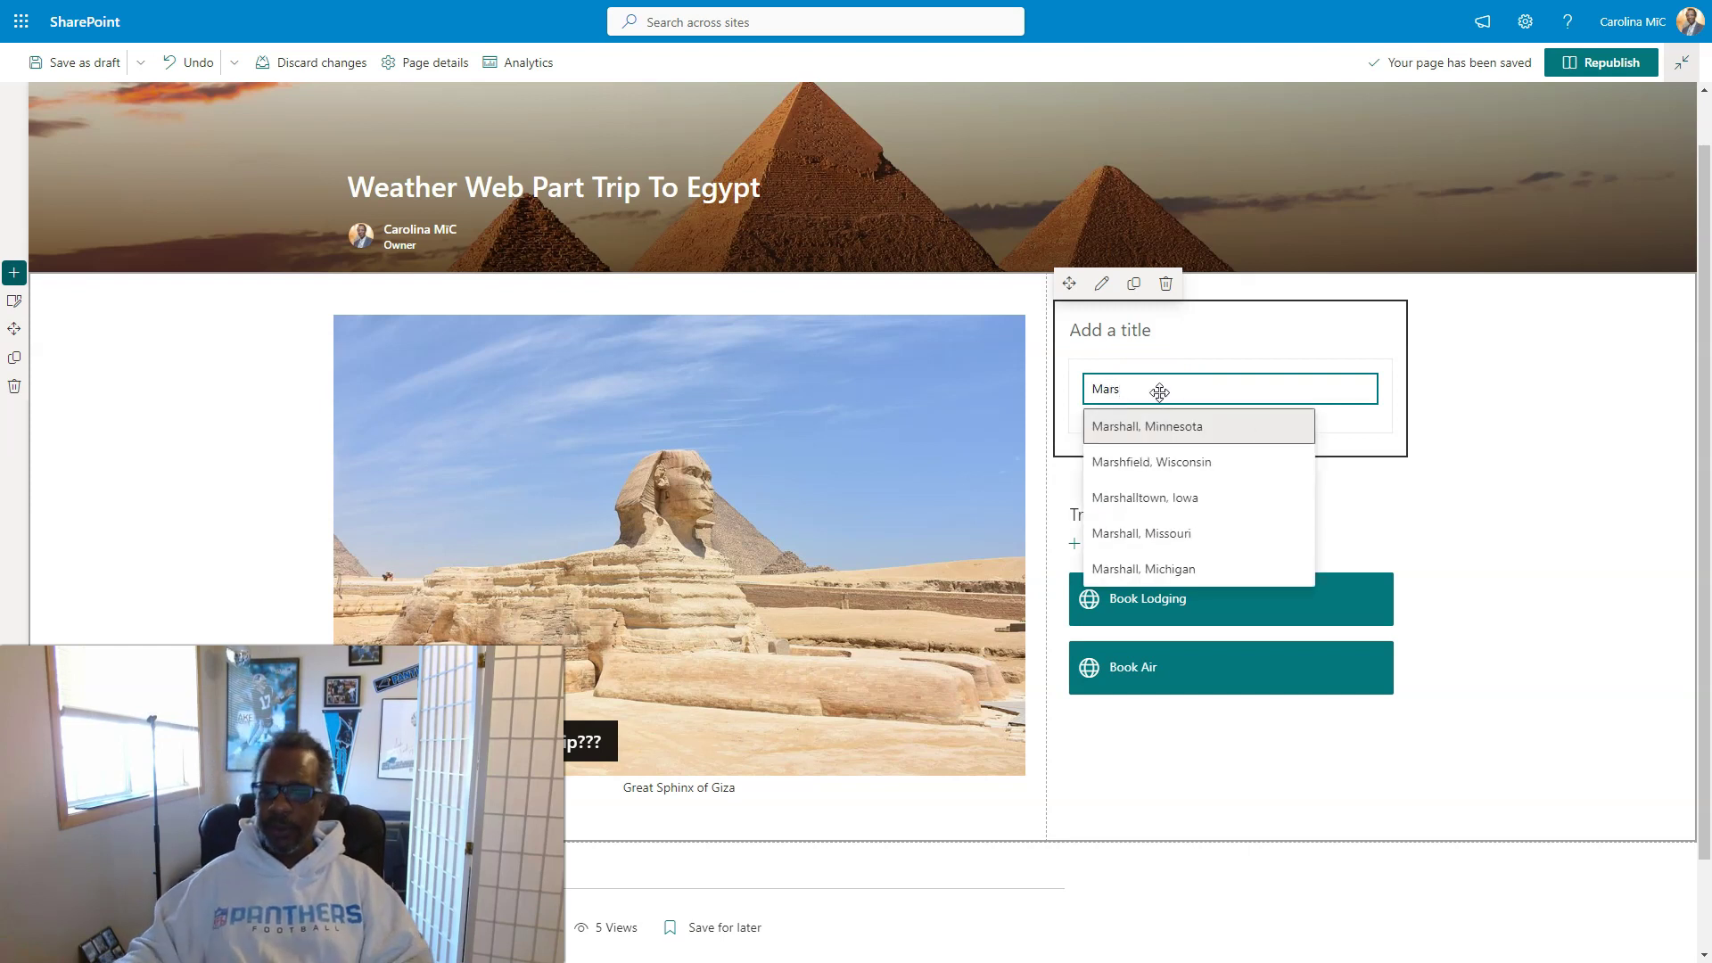
key(BackSpace)
key(BackSpace)
key(BackSpace)
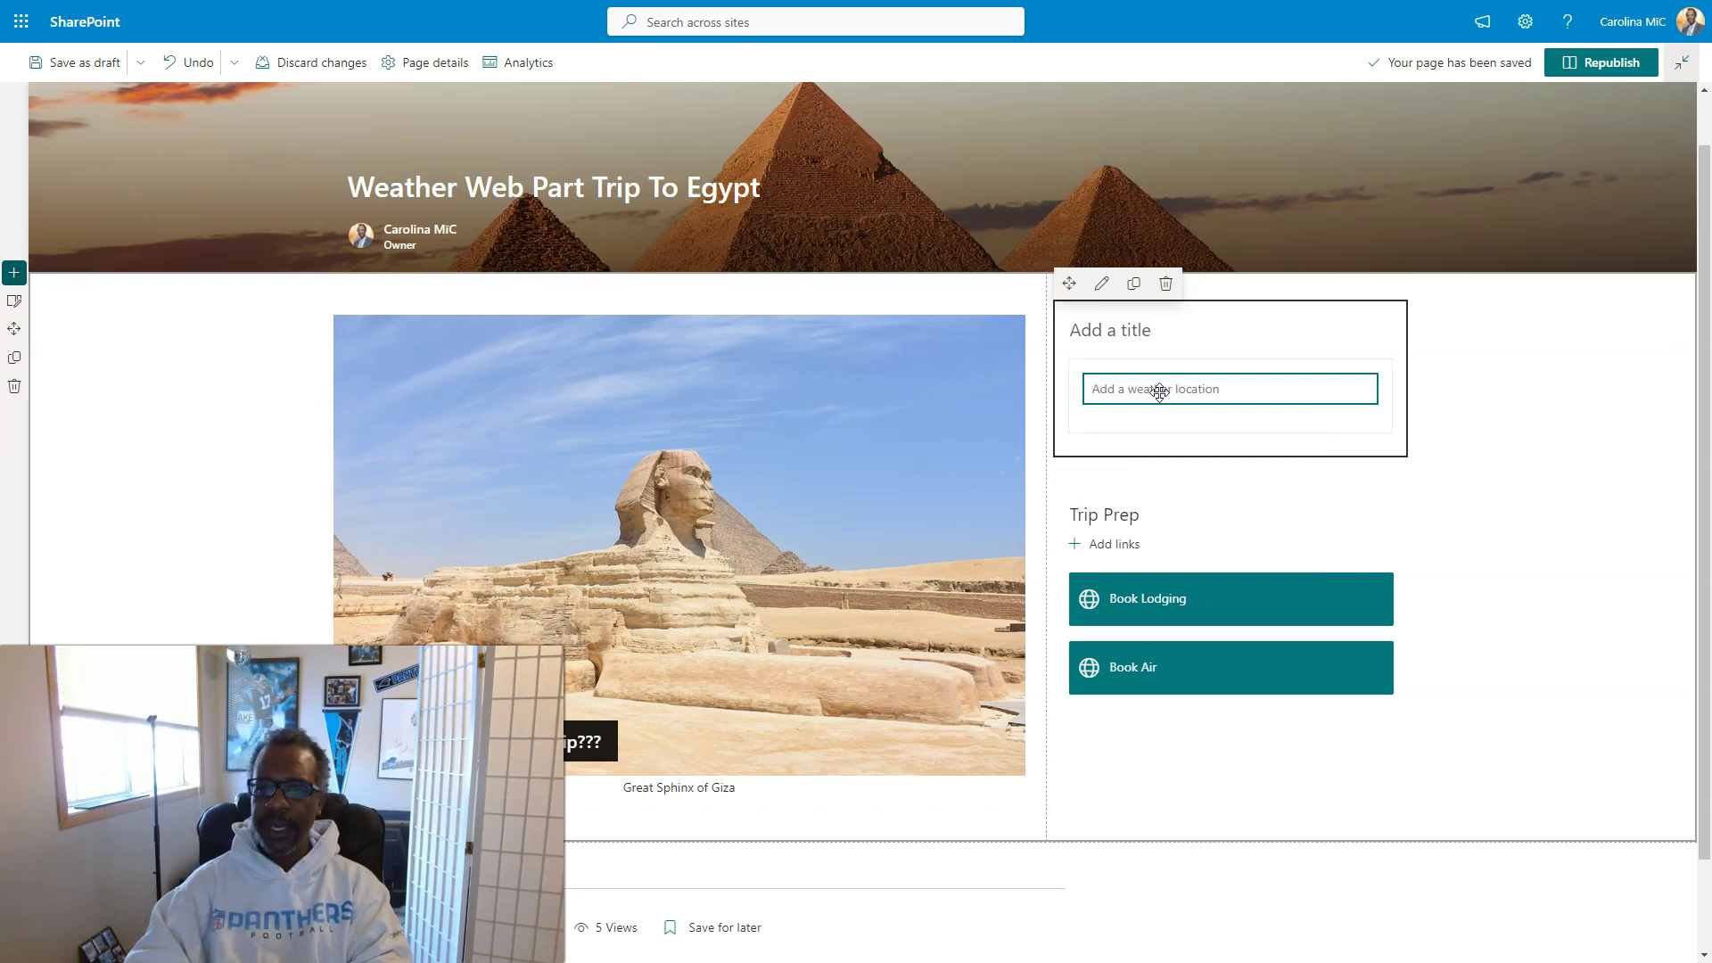
text(902)
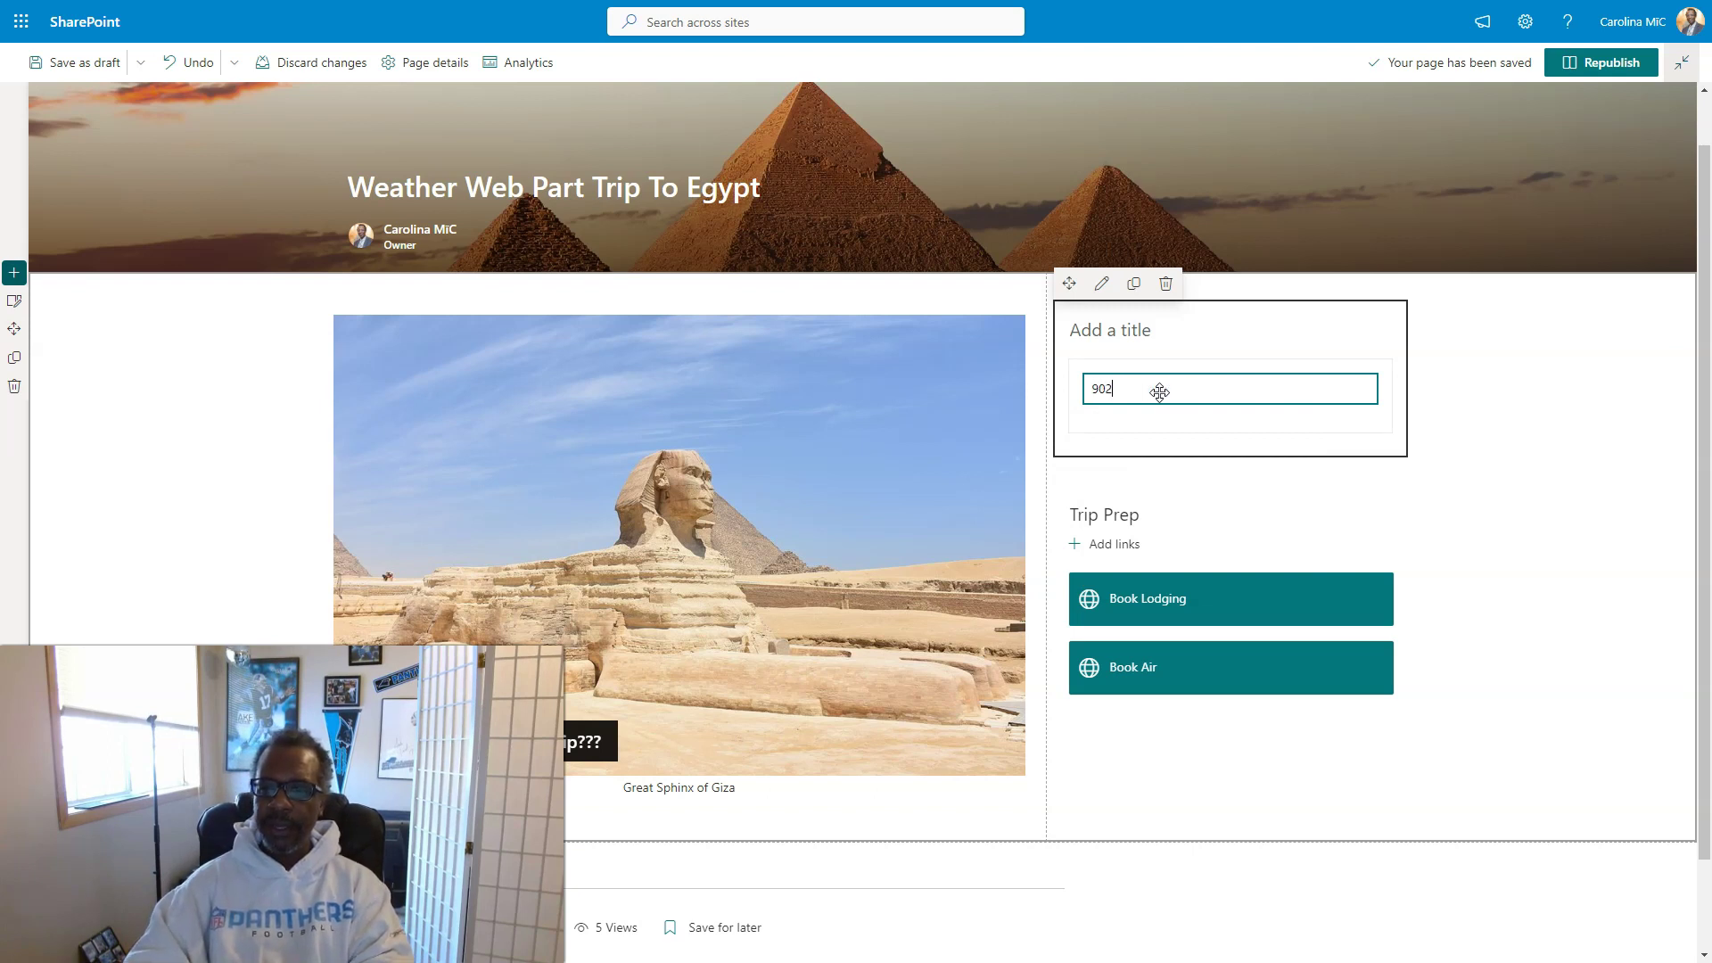
text(10)
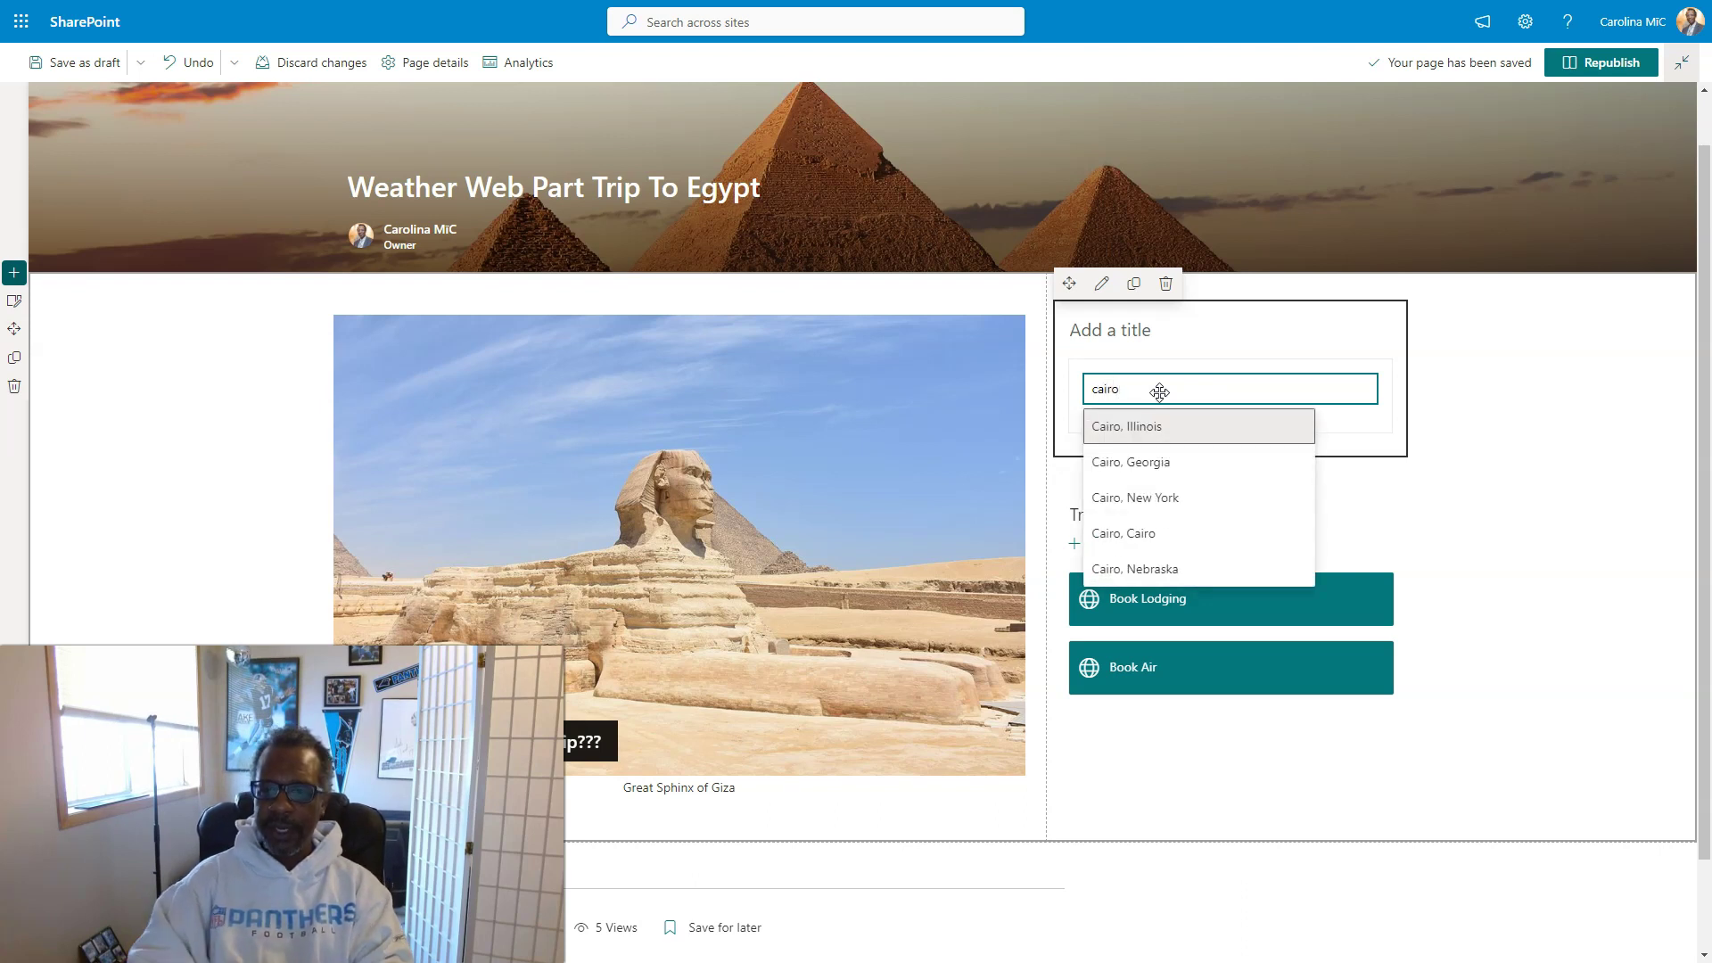
key(Down)
key(Down)
key(Down)
key(Down)
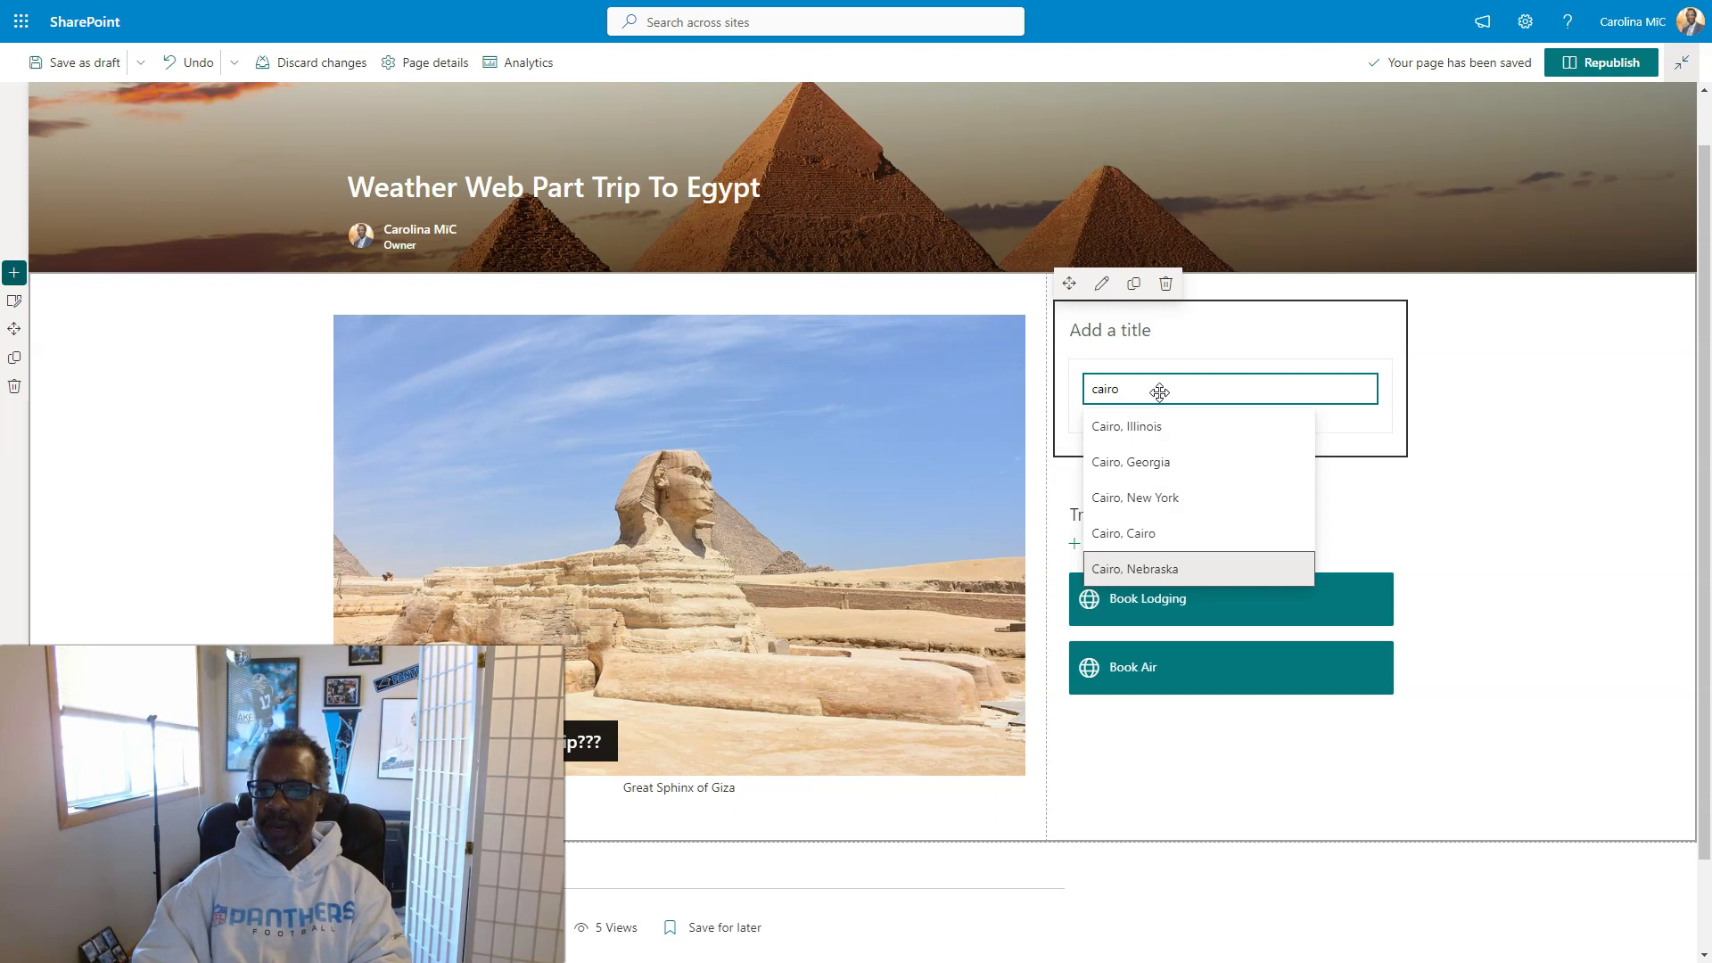
key(Up)
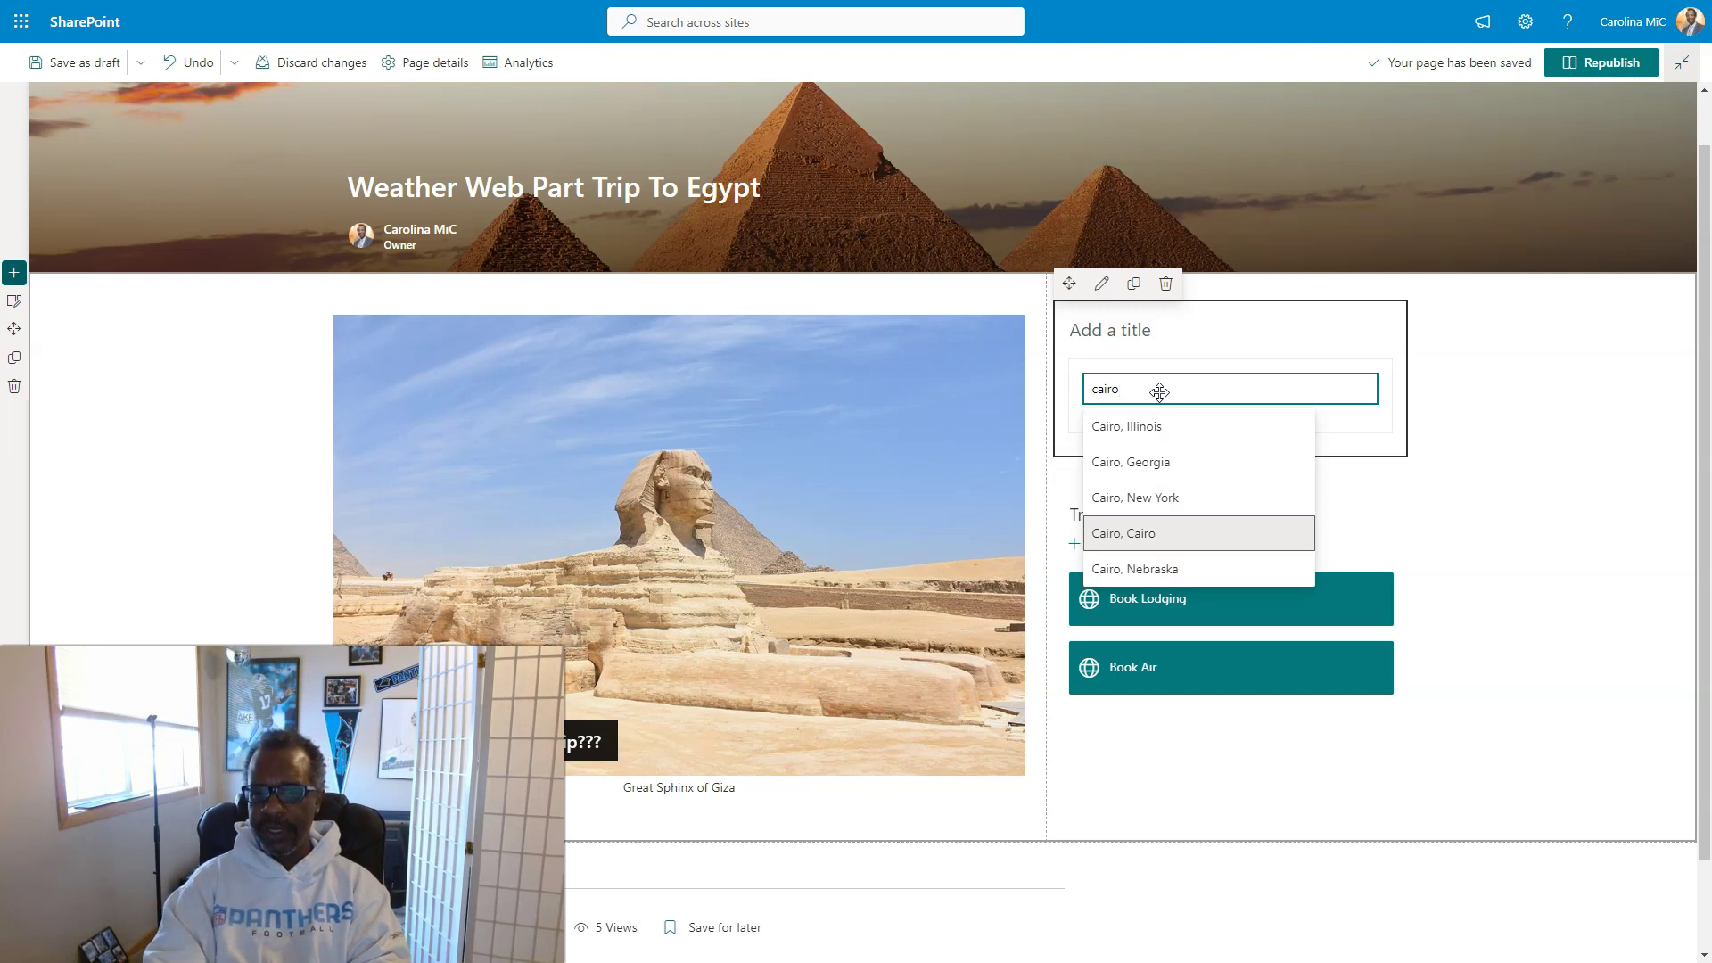
key(Return)
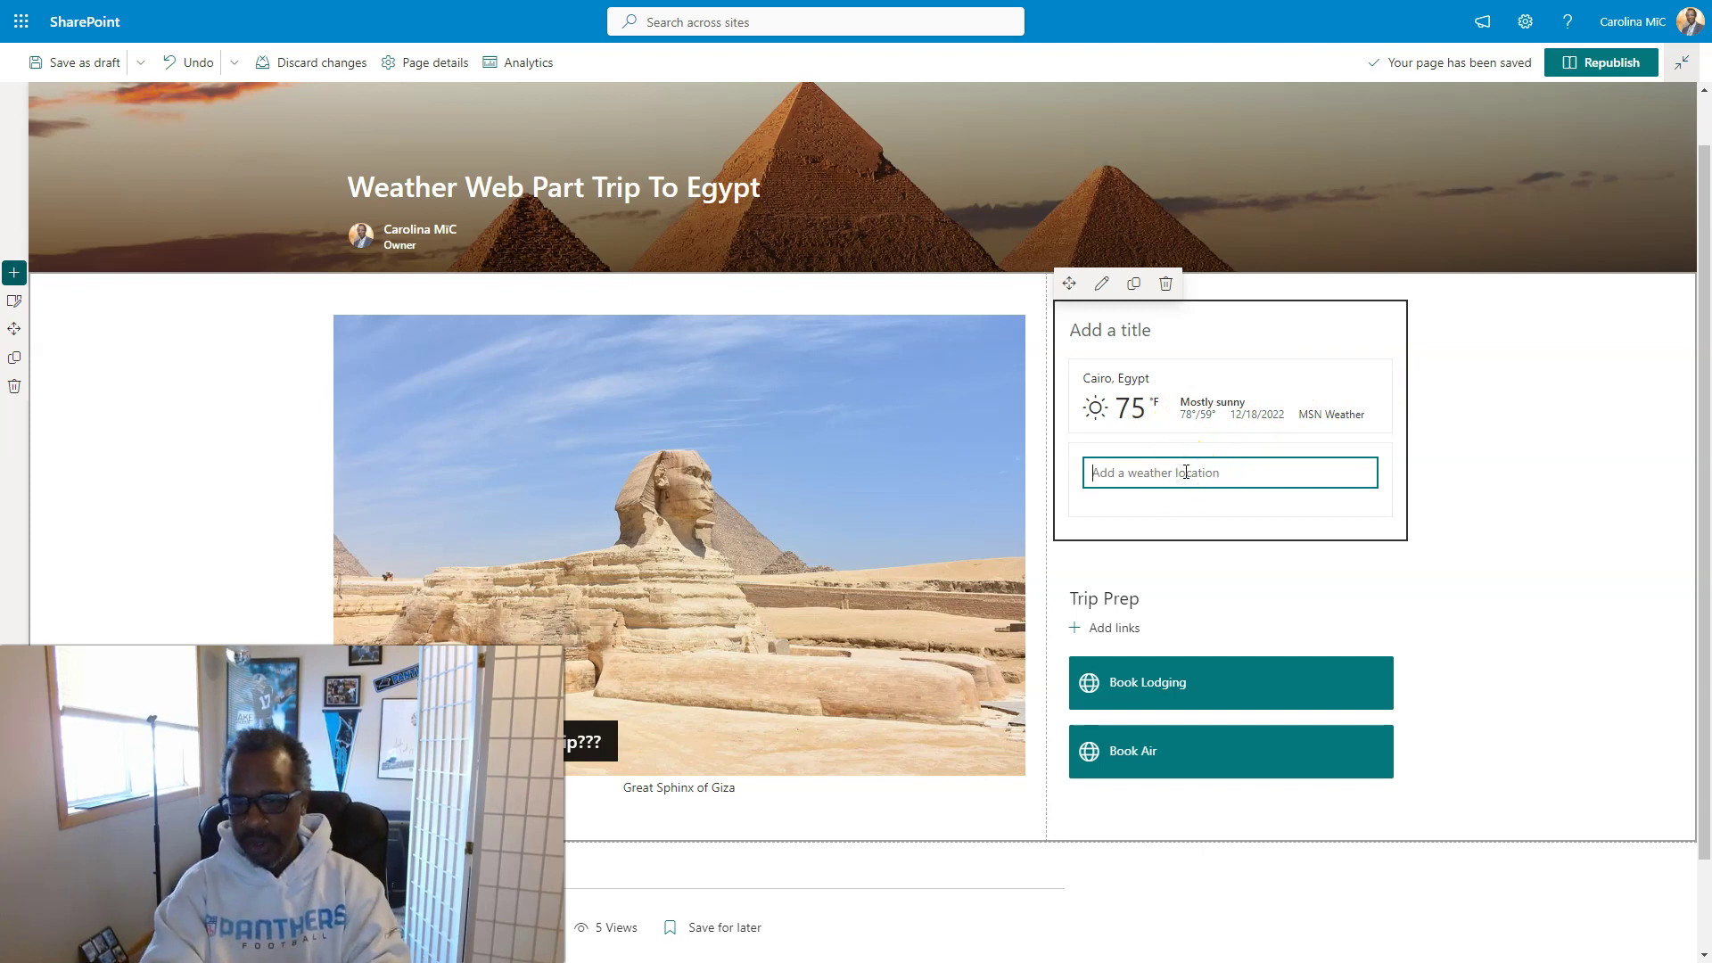
Step: Add a Switzerland location and open the Cairo card's settings
text(itzerland)
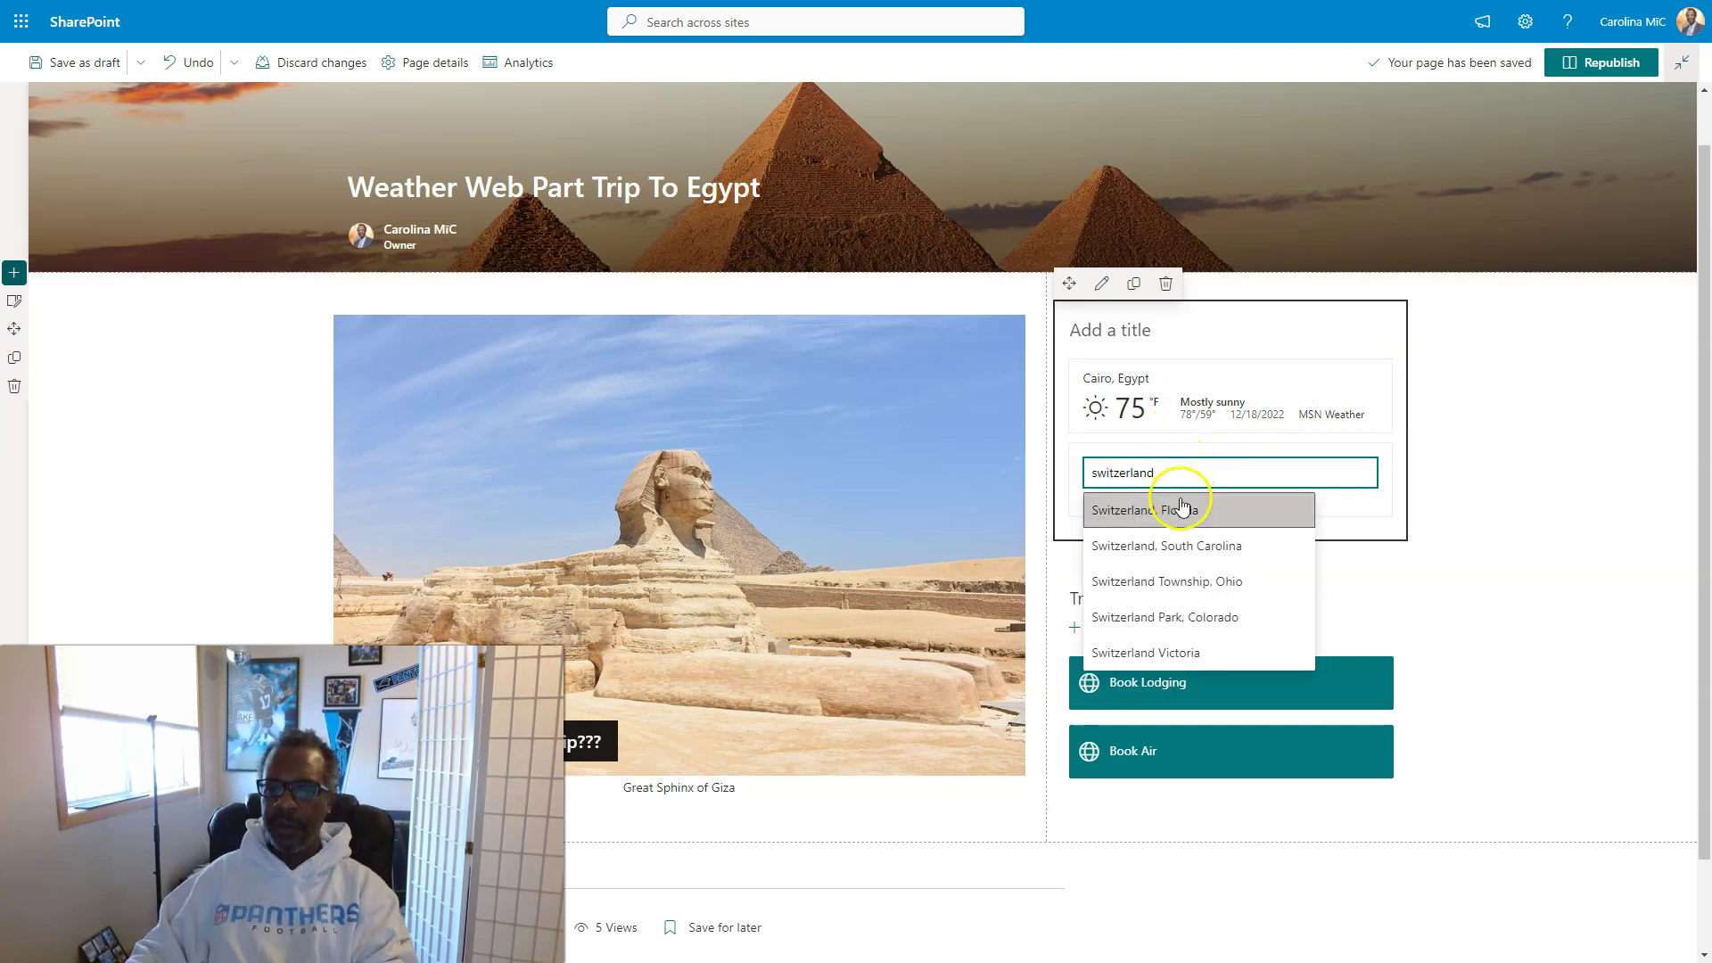
click(1160, 553)
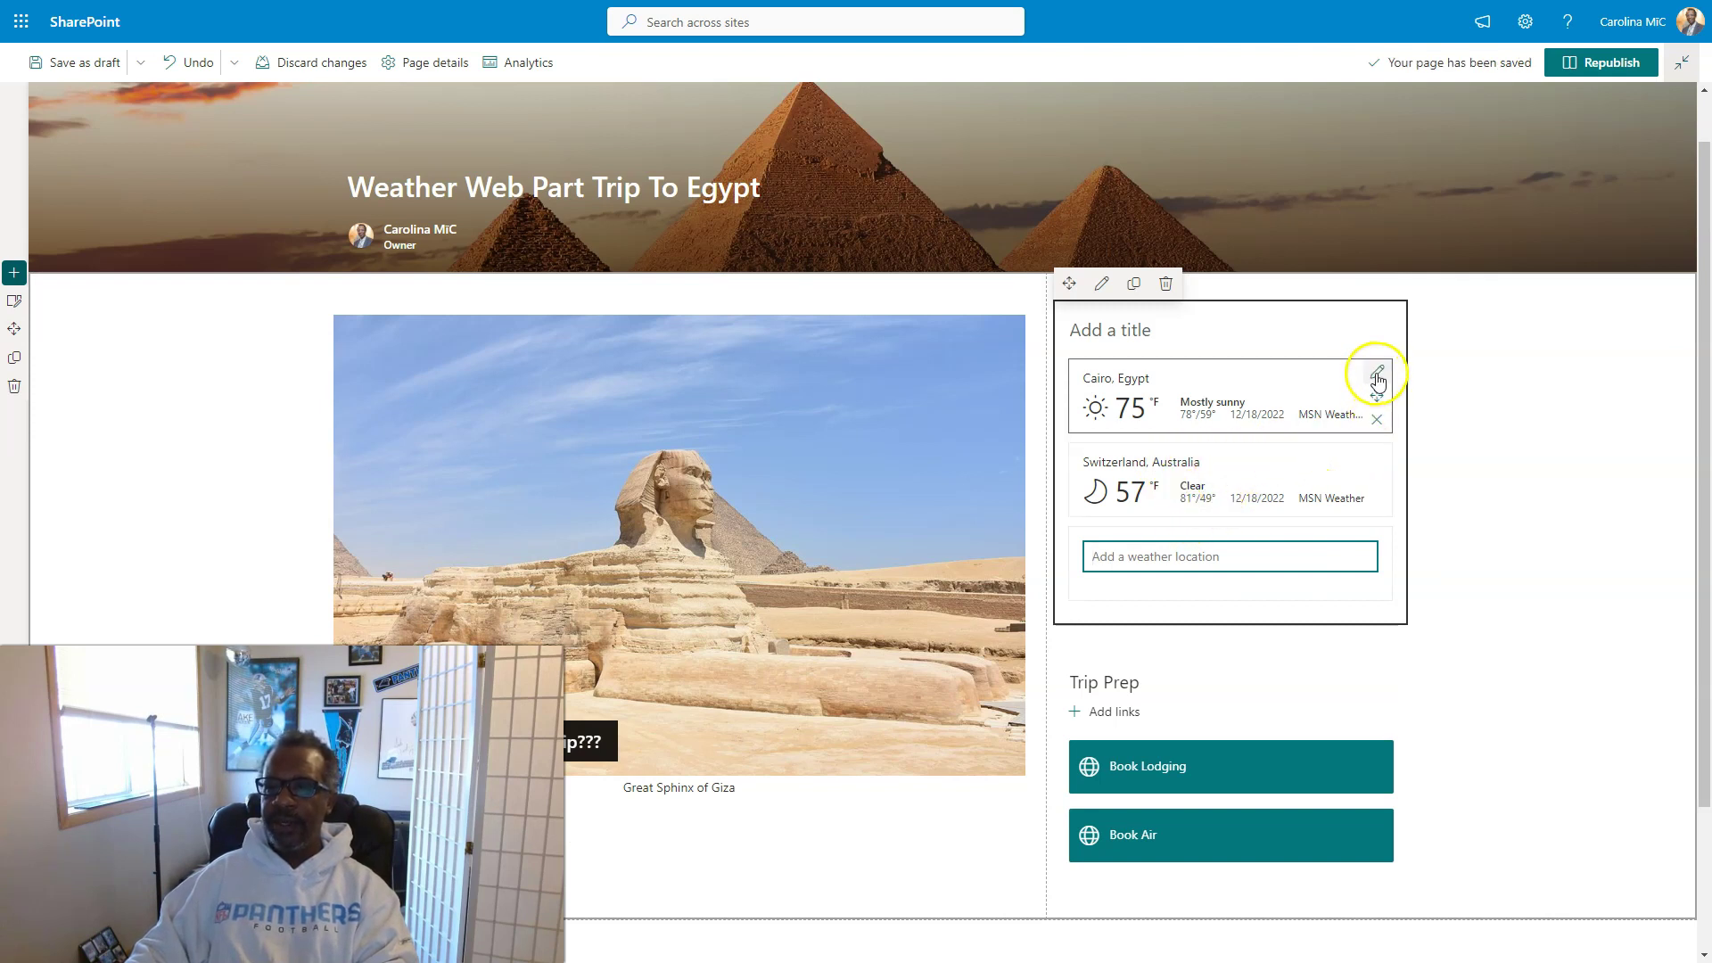
click(1378, 377)
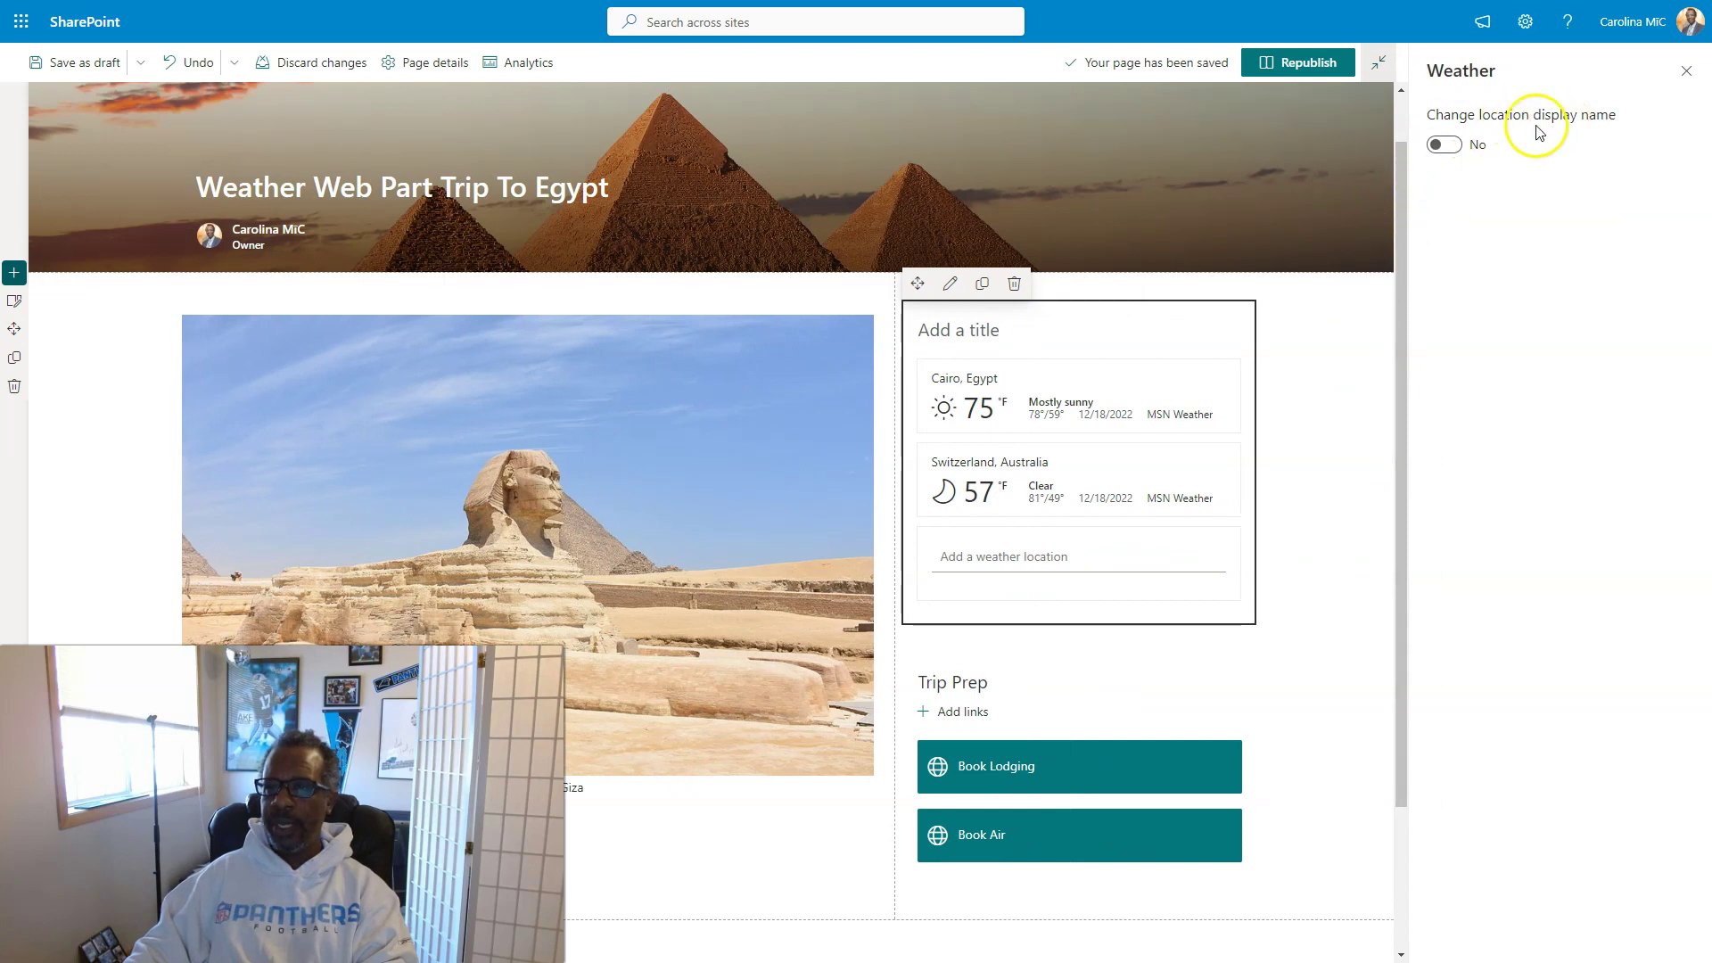
Step: Leave Cairo's custom display name off and switch the web part's temperatures to Celsius
click(1443, 144)
click(1443, 145)
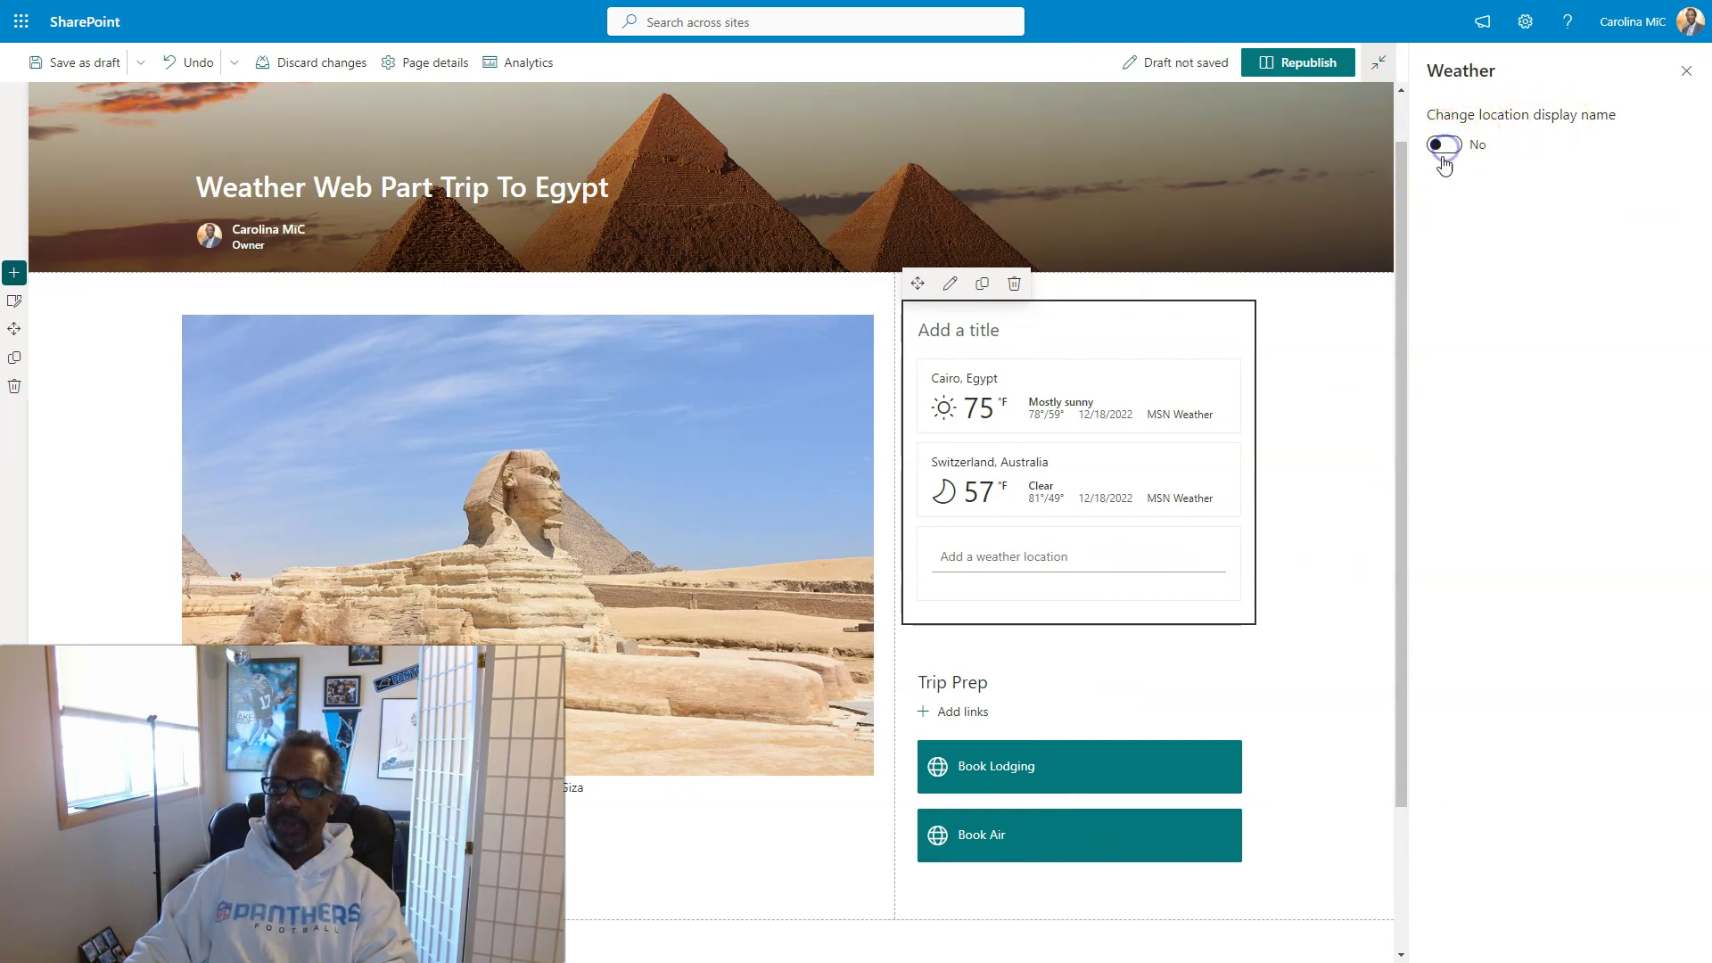
click(947, 284)
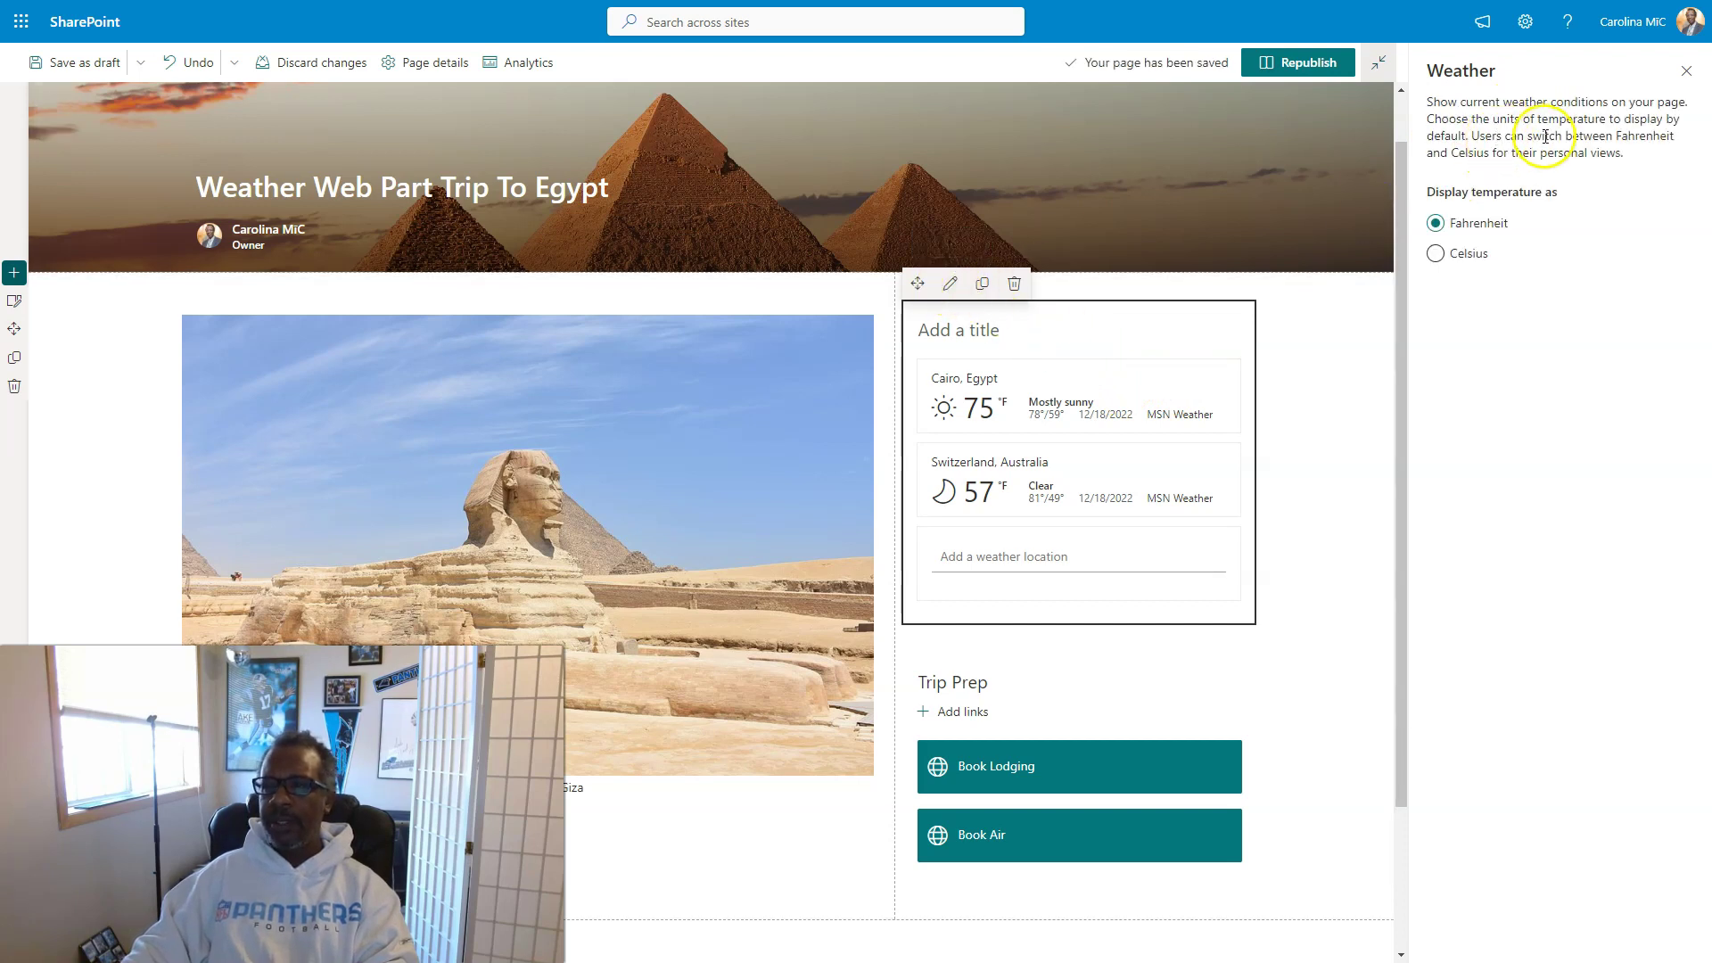
click(1435, 254)
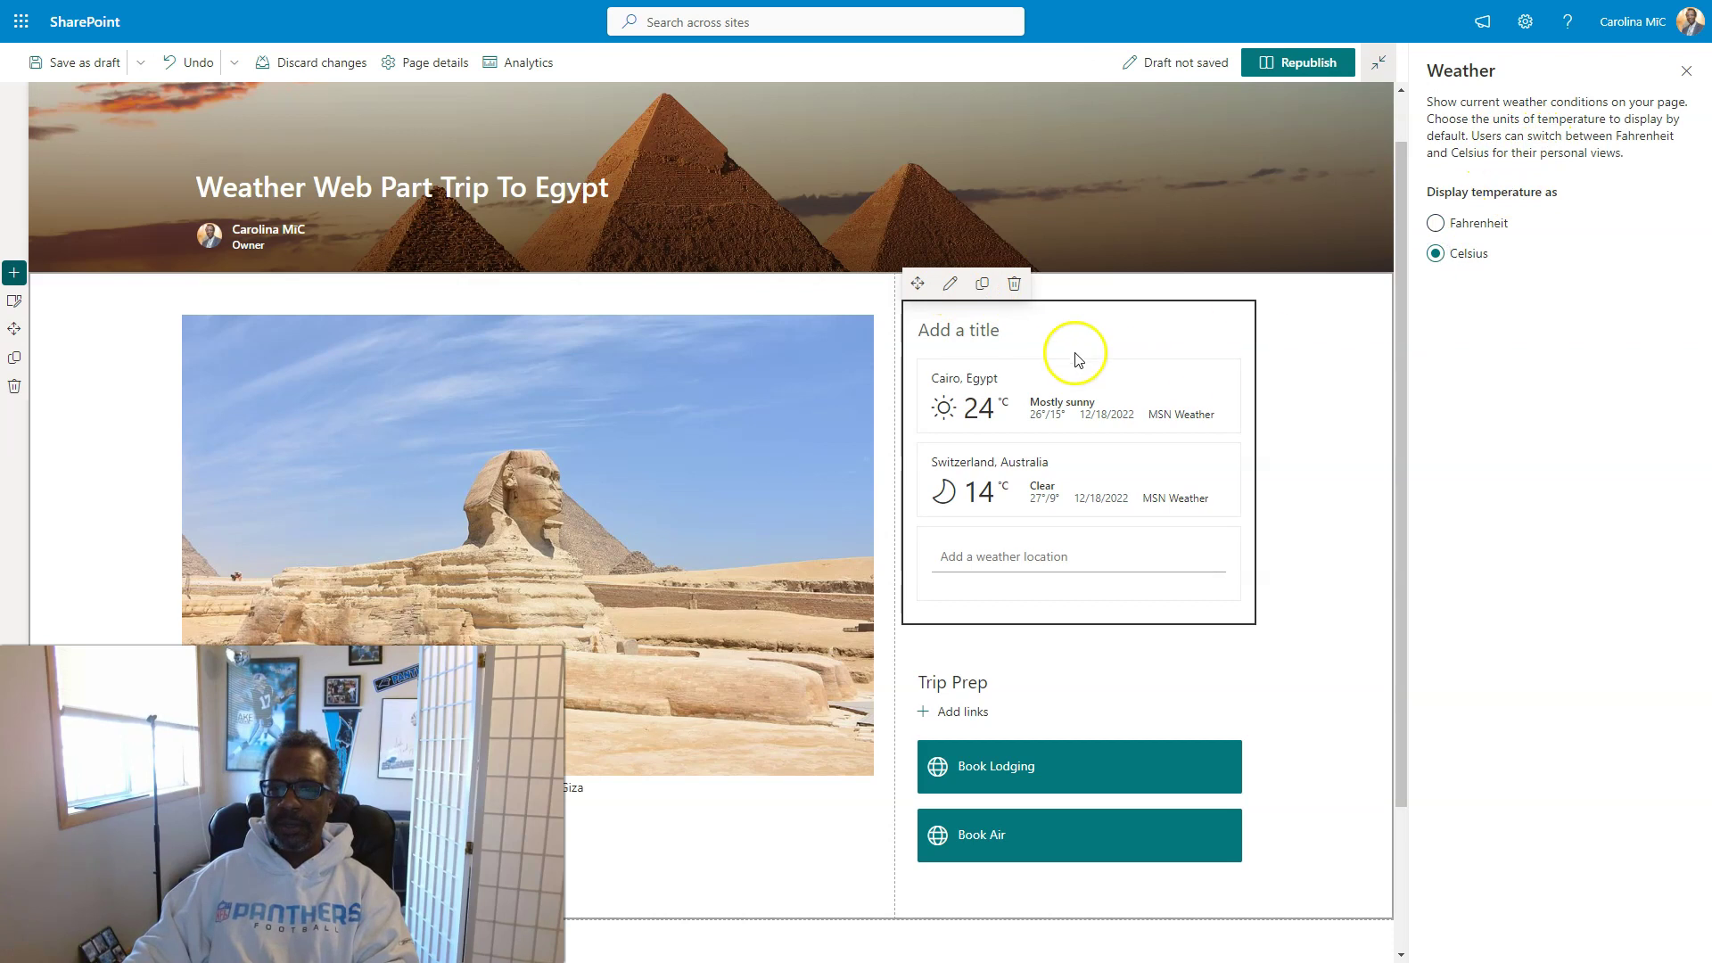
mouse_move(958, 396)
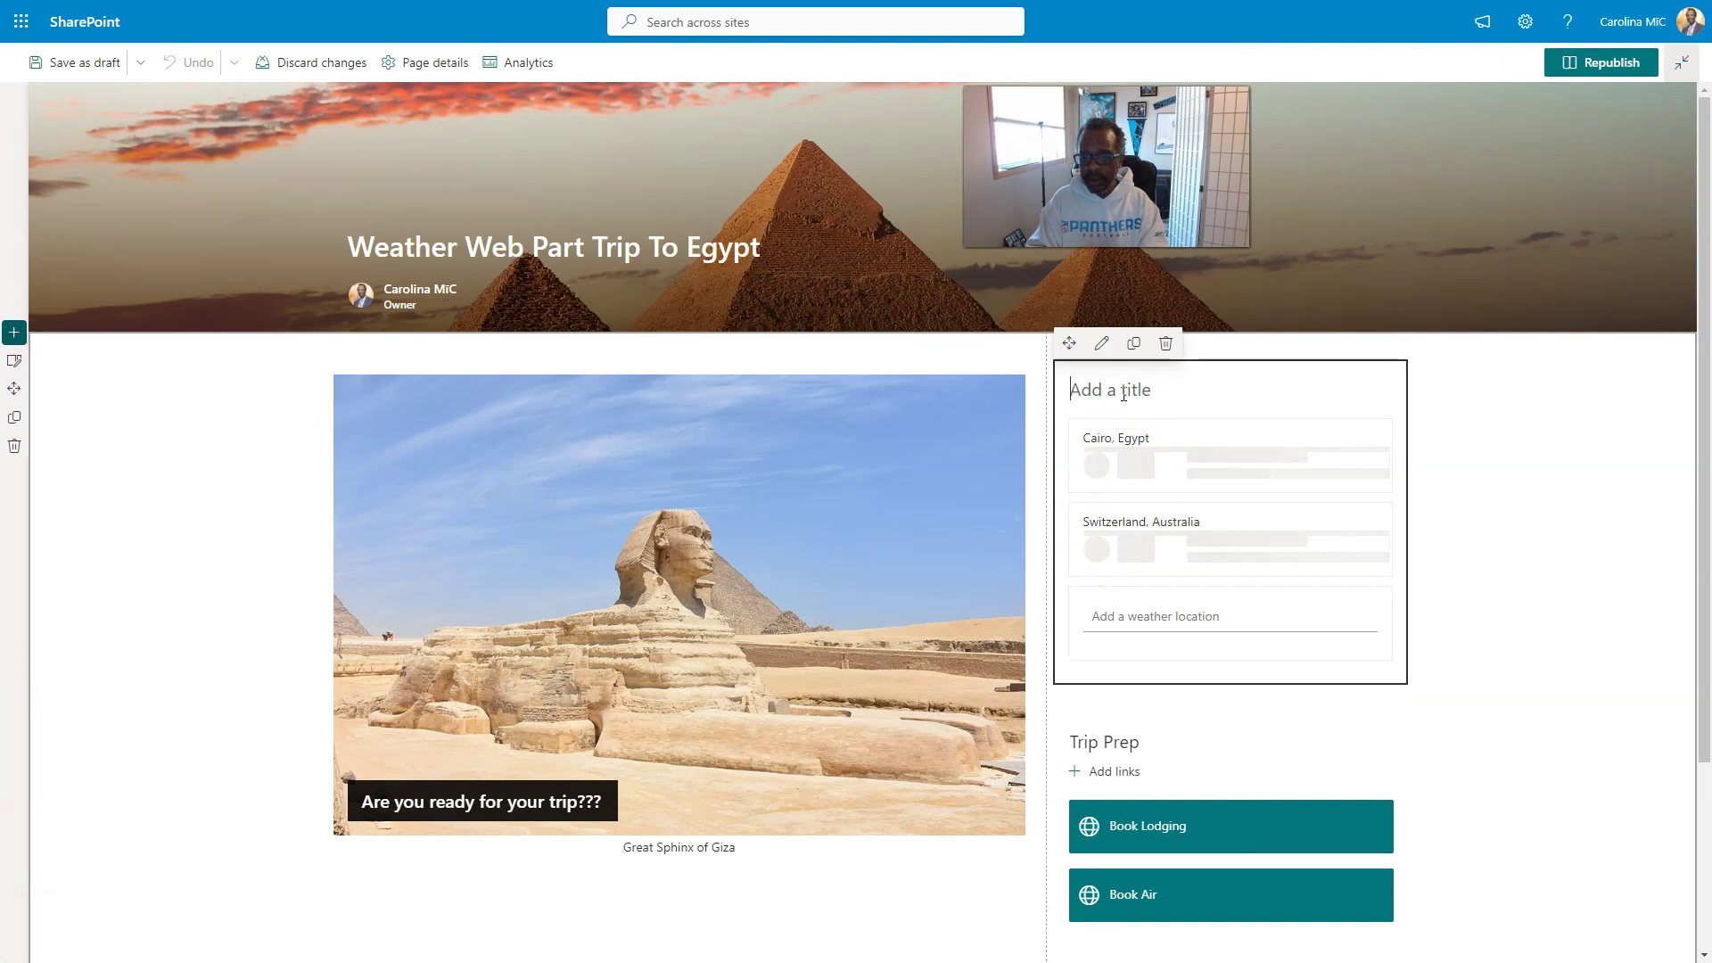
Step: Type the web part title 'Weather Title'
text(eather Title)
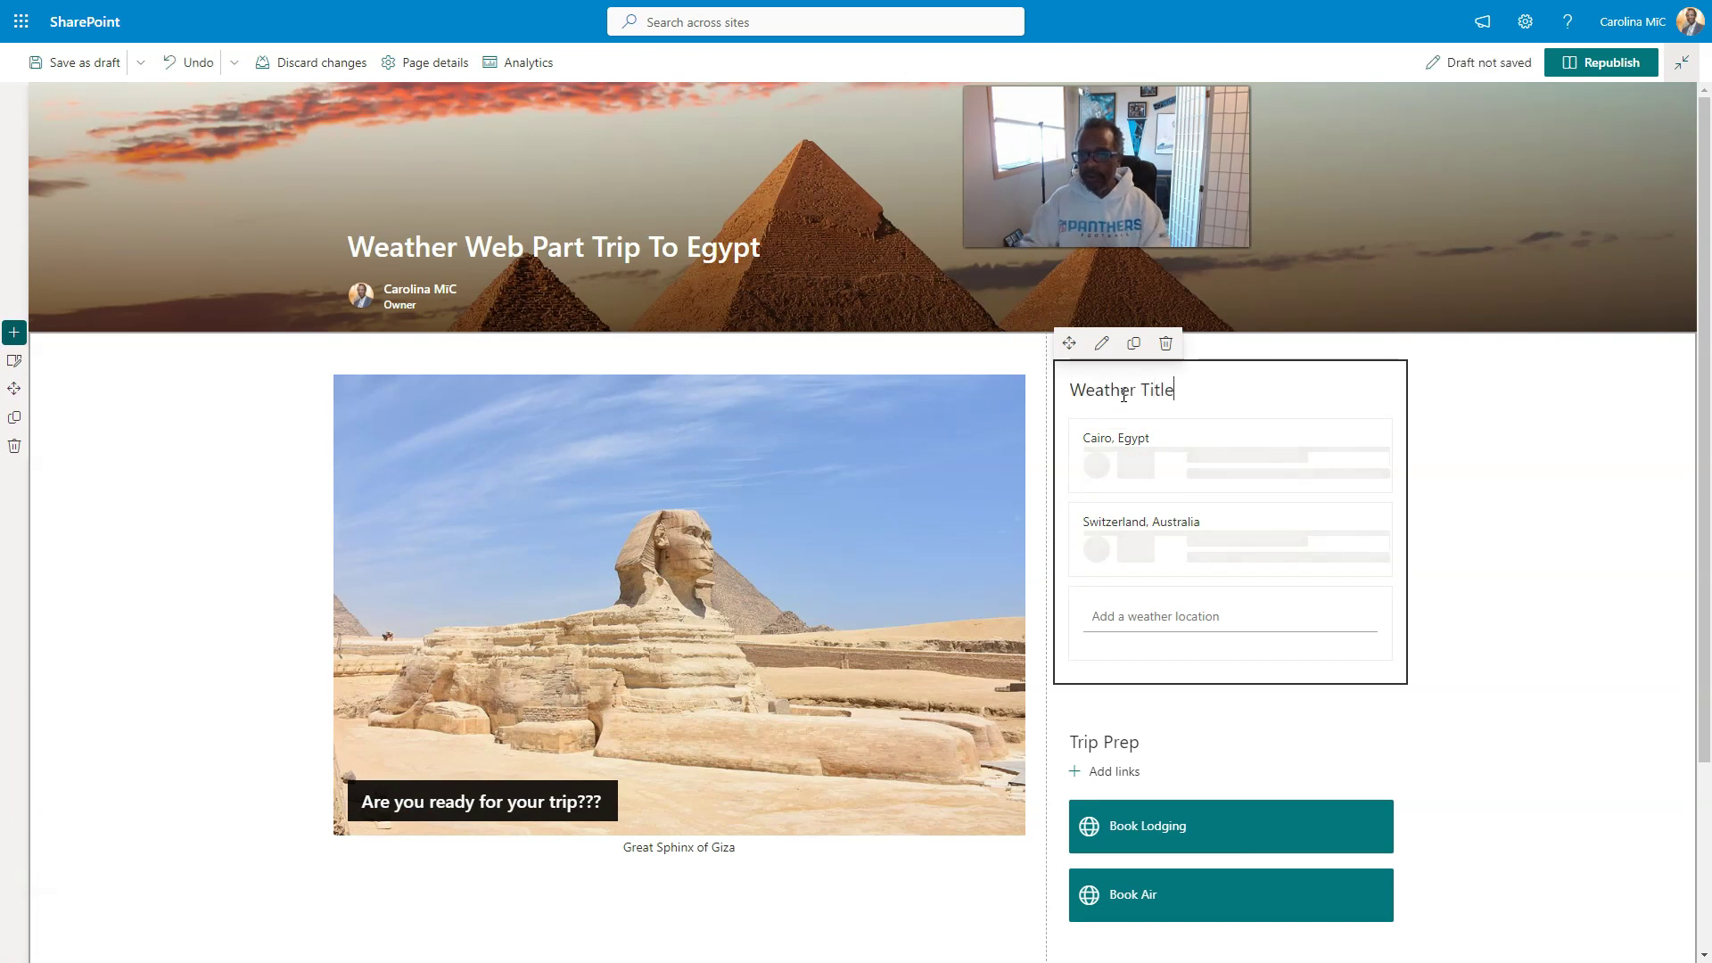